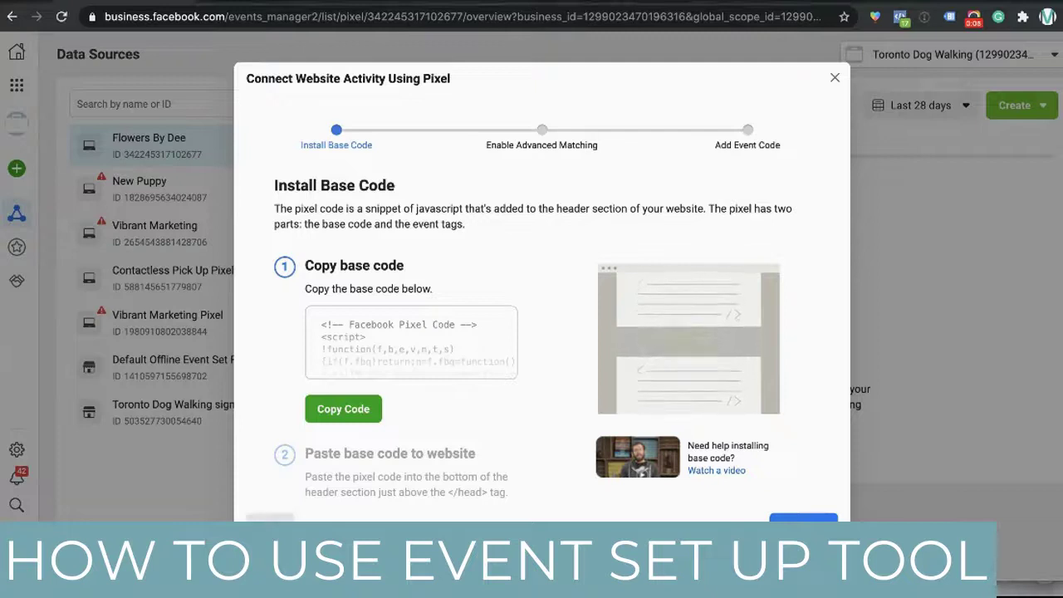
Step: Copy the Flowers By Dee pixel's base code from the Install Base Code step
{"action": "left_click", "coordinate": [336, 408]}
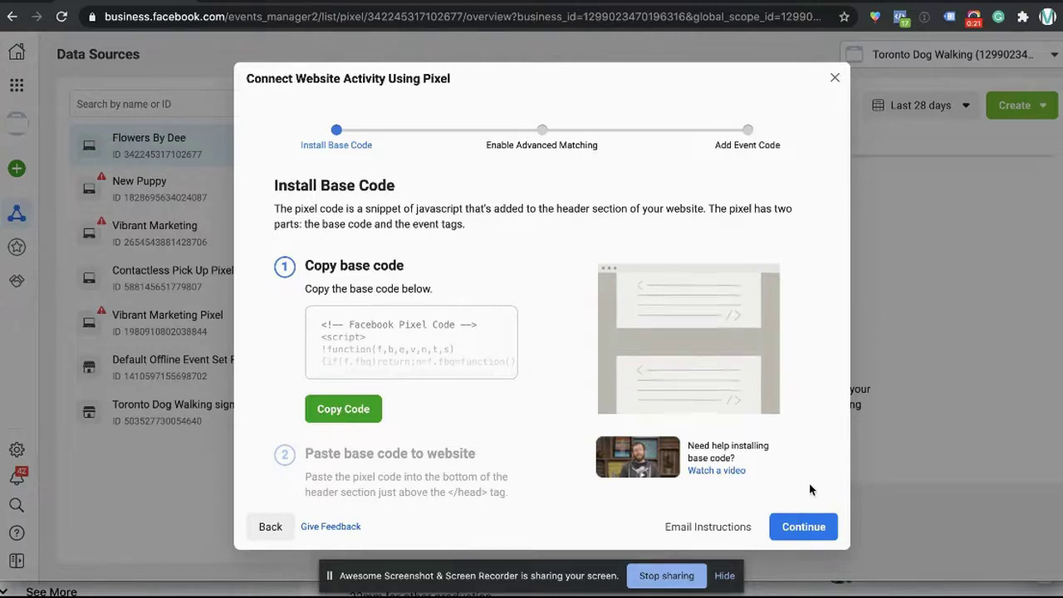
Step: Enable Automatic Advanced Matching for all customer data and advance to the Add Event Code step
{"action": "left_click", "coordinate": [811, 528]}
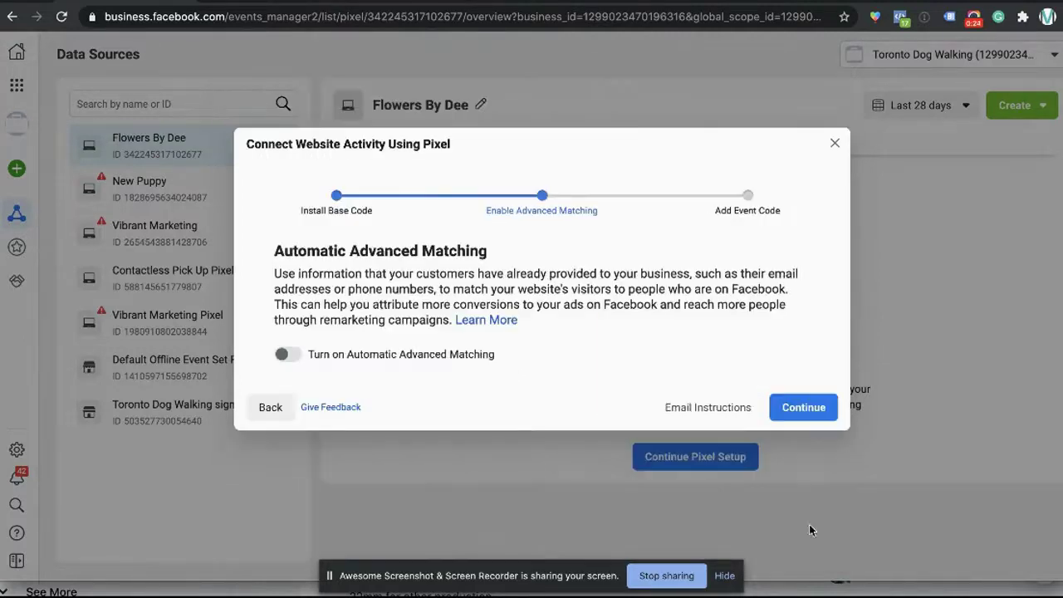
{"action": "left_click", "coordinate": [285, 356]}
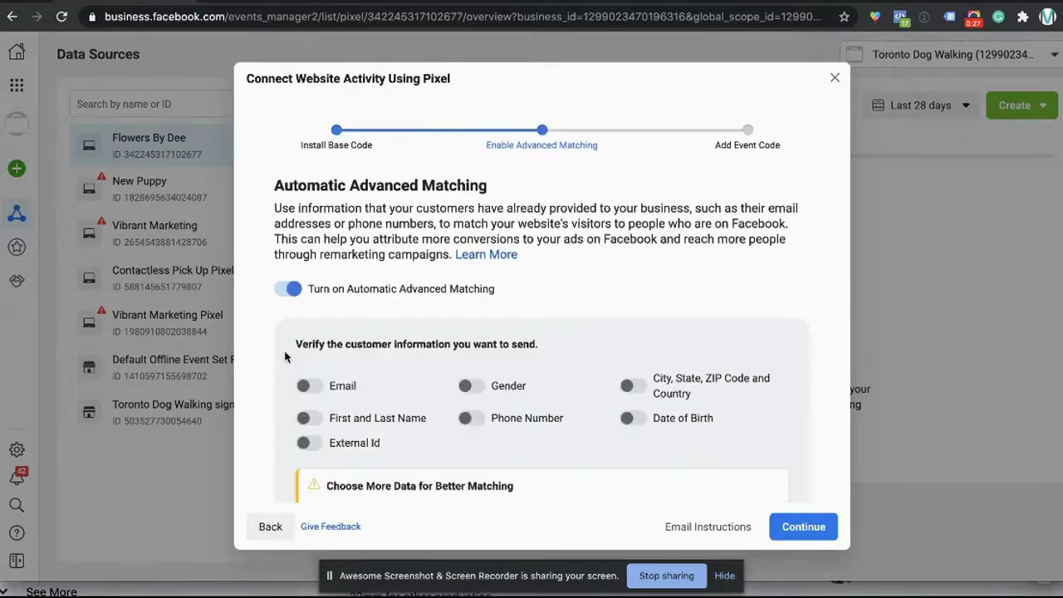
{"action": "left_click", "coordinate": [797, 528]}
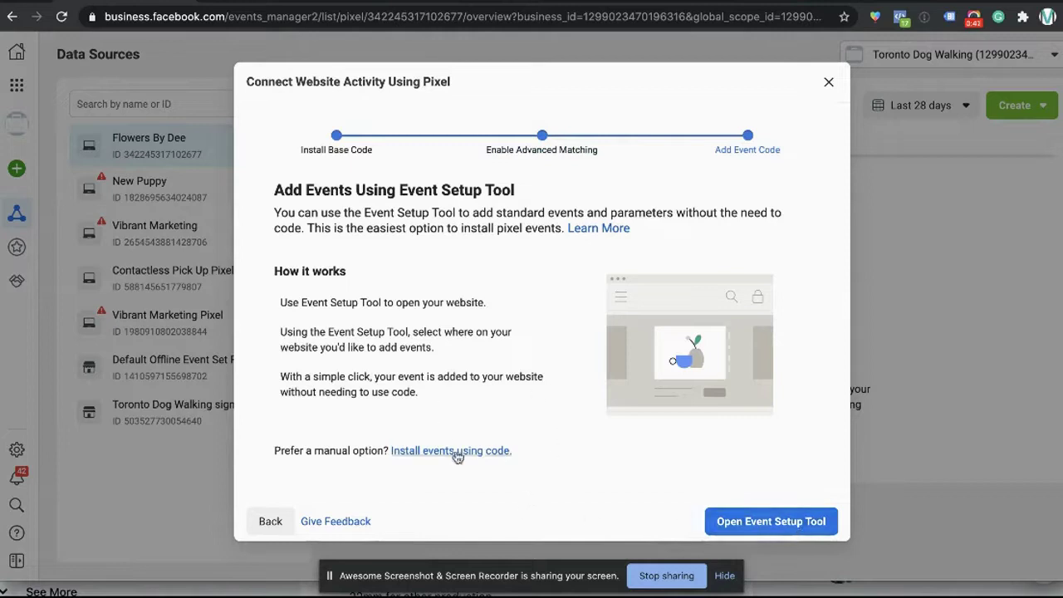
{"action": "left_click", "coordinate": [757, 523]}
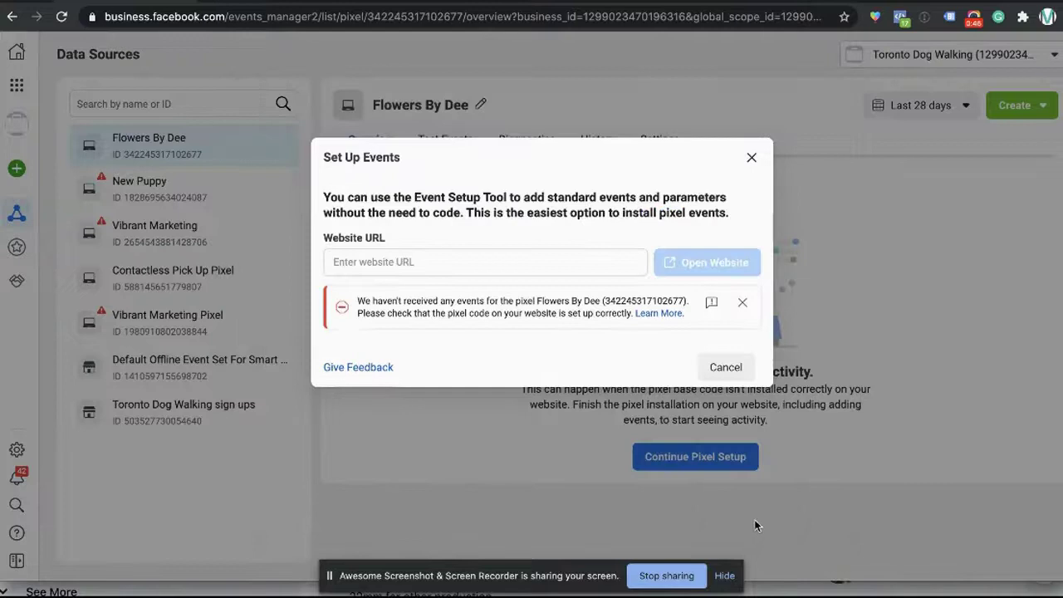
{"action": "left_click", "coordinate": [363, 253]}
{"action": "key", "text": "ctrl+v"}
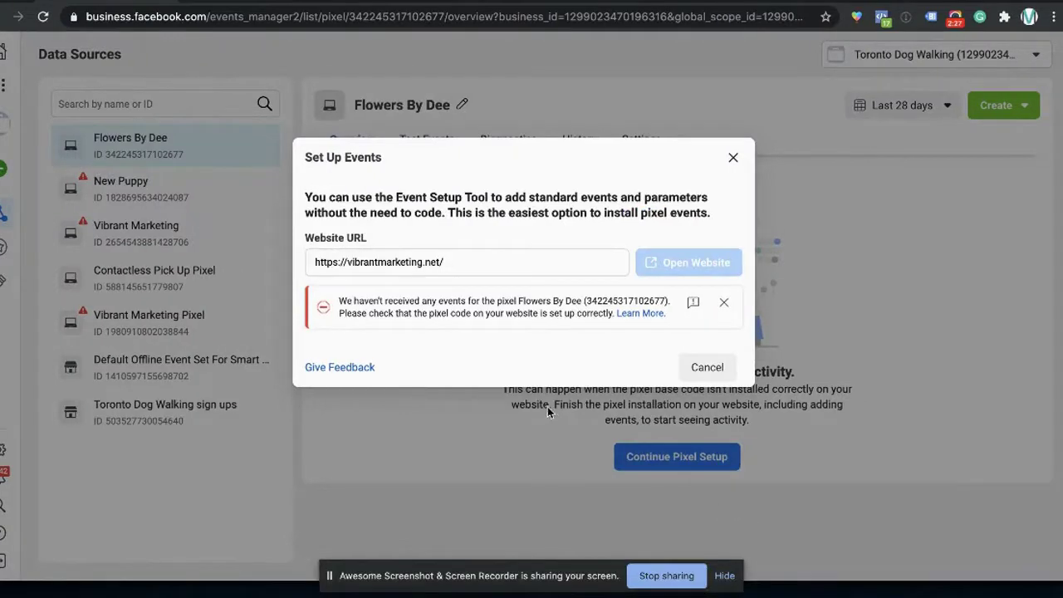
{"action": "left_click", "coordinate": [449, 262]}
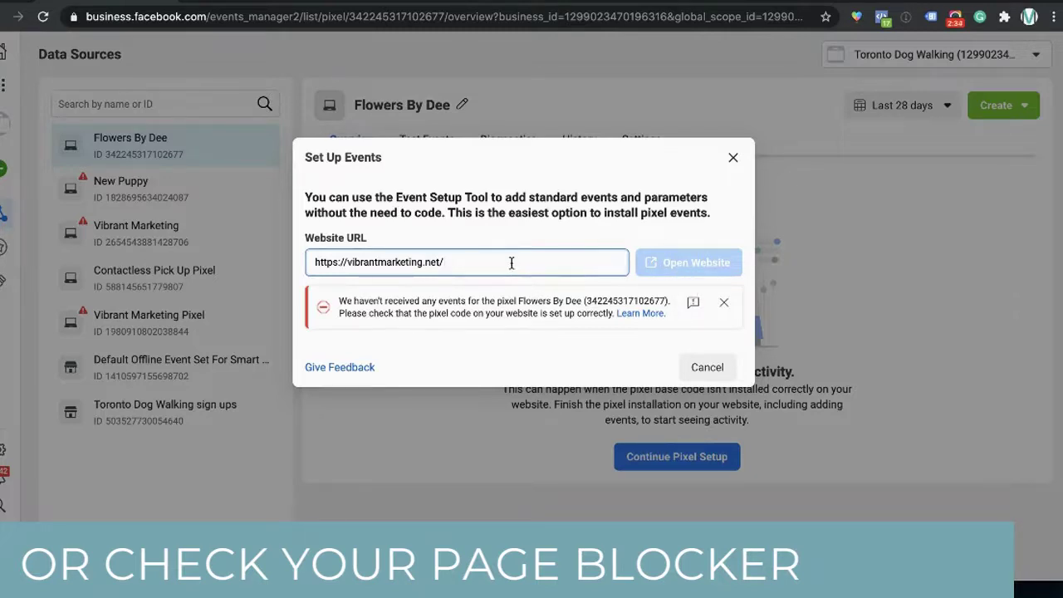
{"action": "key", "text": "Return"}
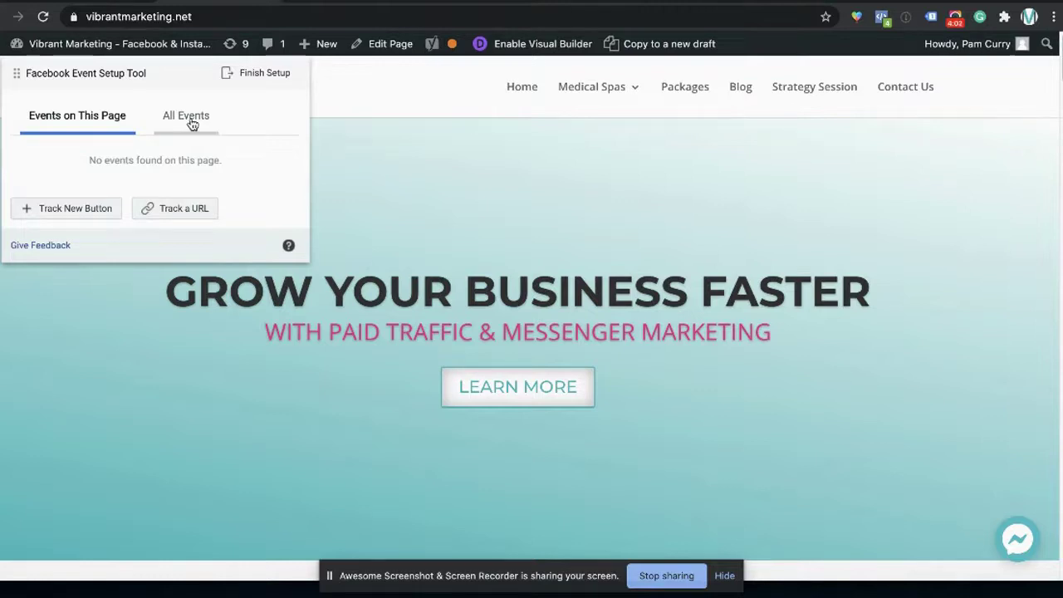
Step: Start a Track a URL event and scroll the standard event list down to View Content
{"action": "left_click", "coordinate": [170, 212]}
{"action": "left_click", "coordinate": [236, 116]}
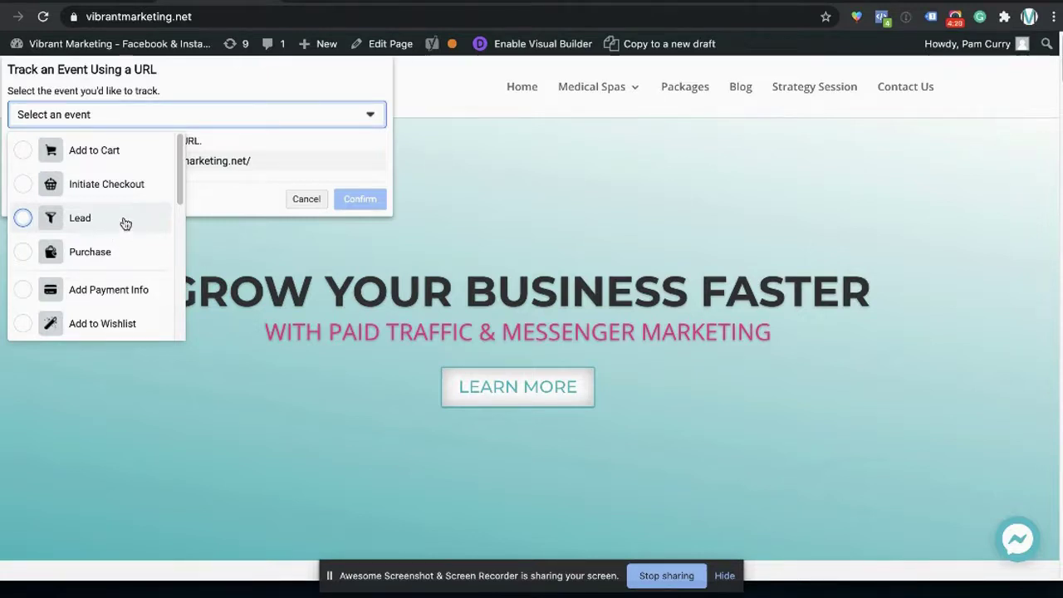
{"action": "scroll", "coordinate": [125, 253], "scroll_direction": "down", "scroll_amount": 3}
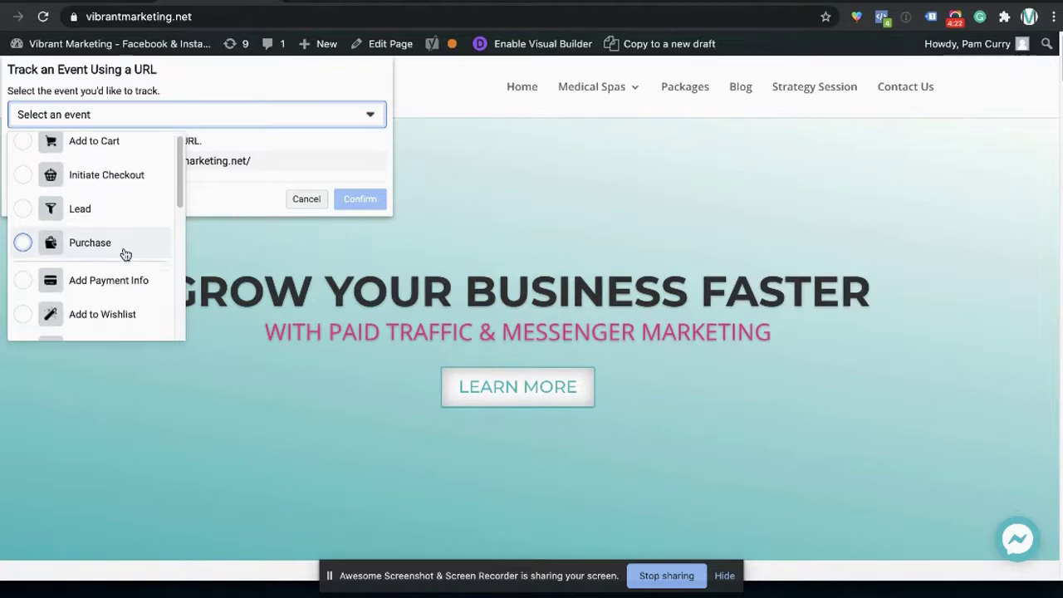
{"action": "scroll", "coordinate": [133, 239], "scroll_direction": "down", "scroll_amount": 6}
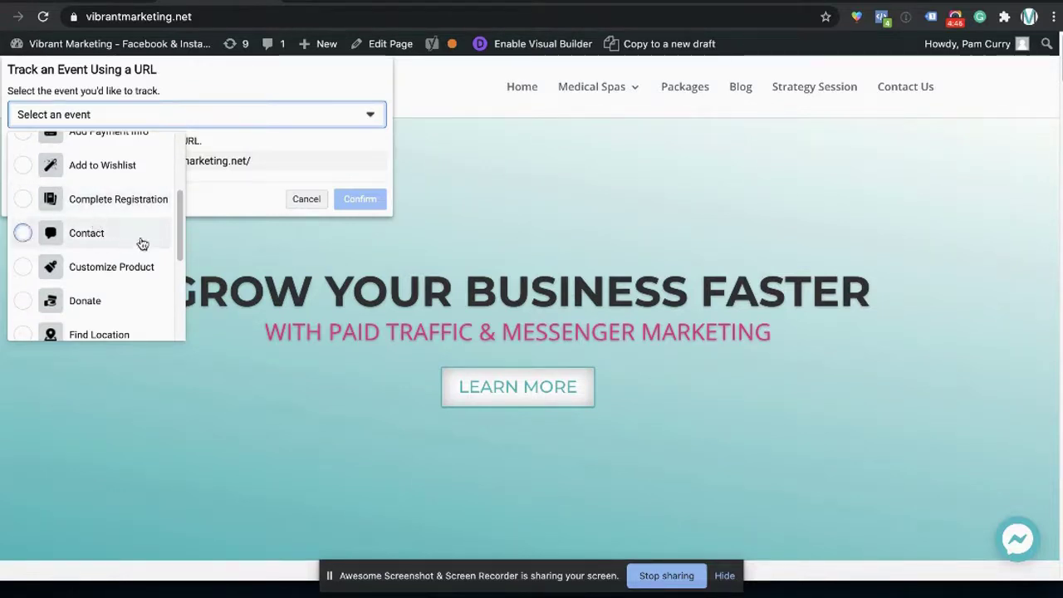
{"action": "scroll", "coordinate": [140, 241], "scroll_direction": "down", "scroll_amount": 1}
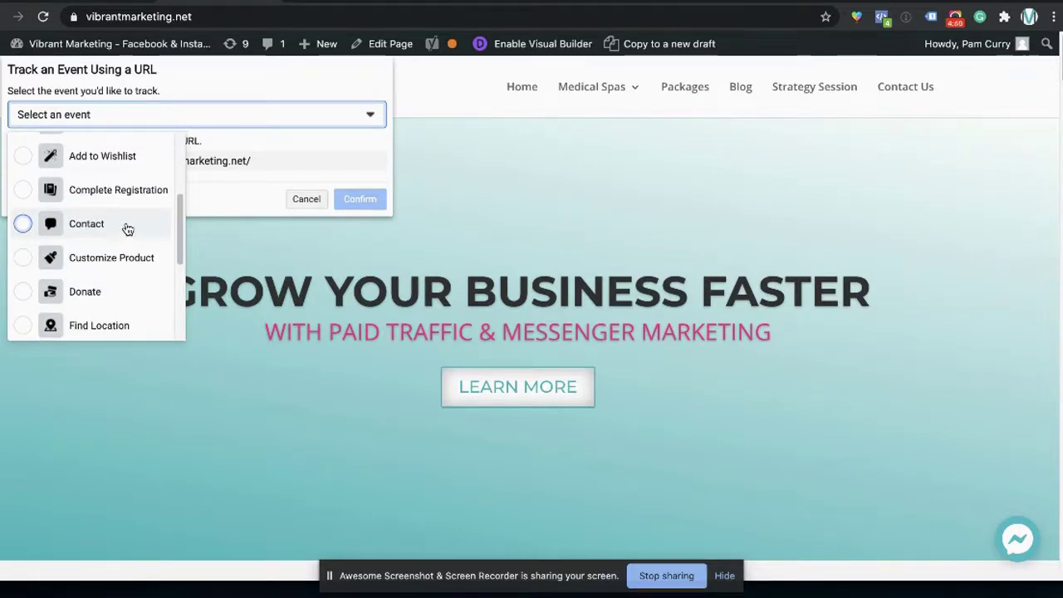
{"action": "scroll", "coordinate": [143, 147], "scroll_direction": "up", "scroll_amount": 3}
{"action": "scroll", "coordinate": [109, 233], "scroll_direction": "down", "scroll_amount": 1}
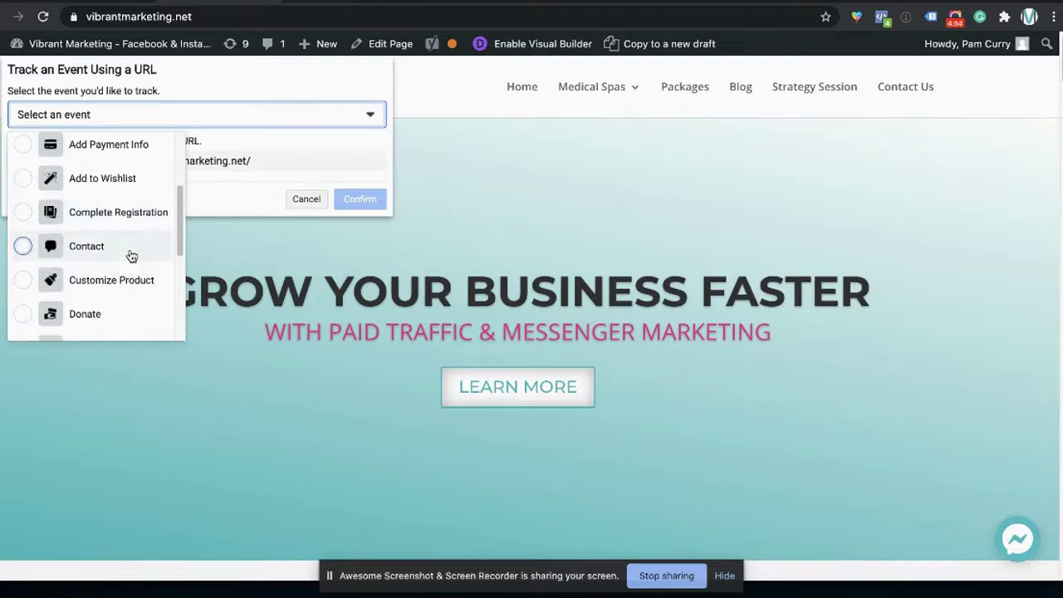
{"action": "scroll", "coordinate": [131, 256], "scroll_direction": "down", "scroll_amount": 3}
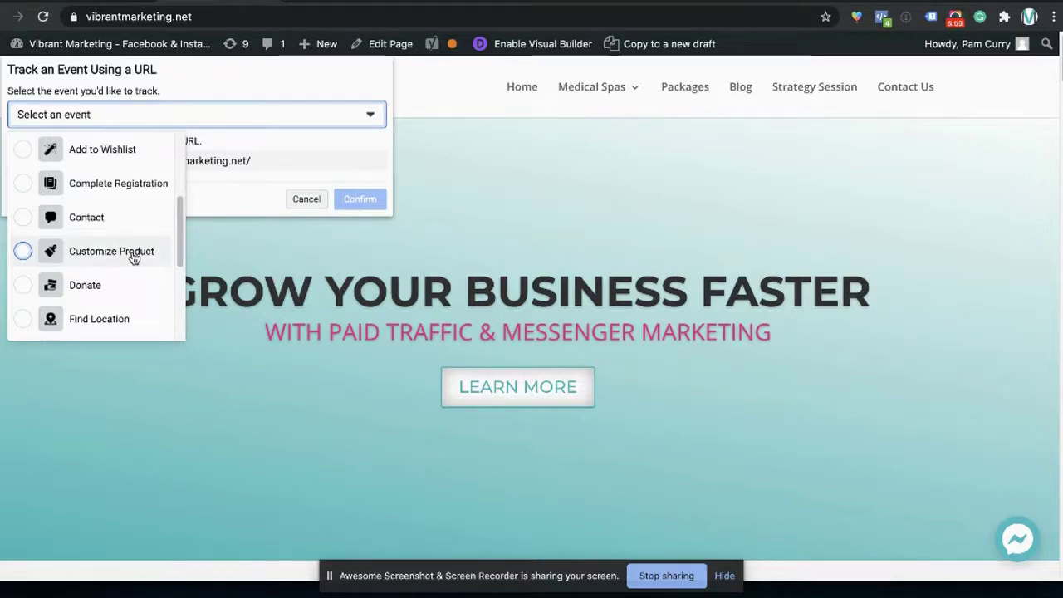
{"action": "scroll", "coordinate": [132, 264], "scroll_direction": "down", "scroll_amount": 2}
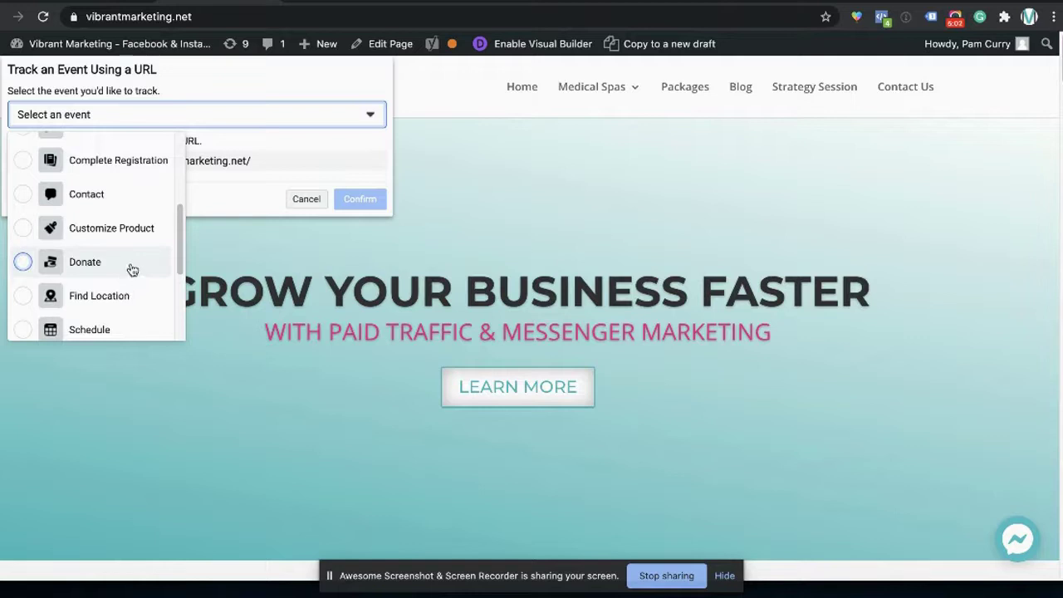
{"action": "scroll", "coordinate": [131, 282], "scroll_direction": "down", "scroll_amount": 3}
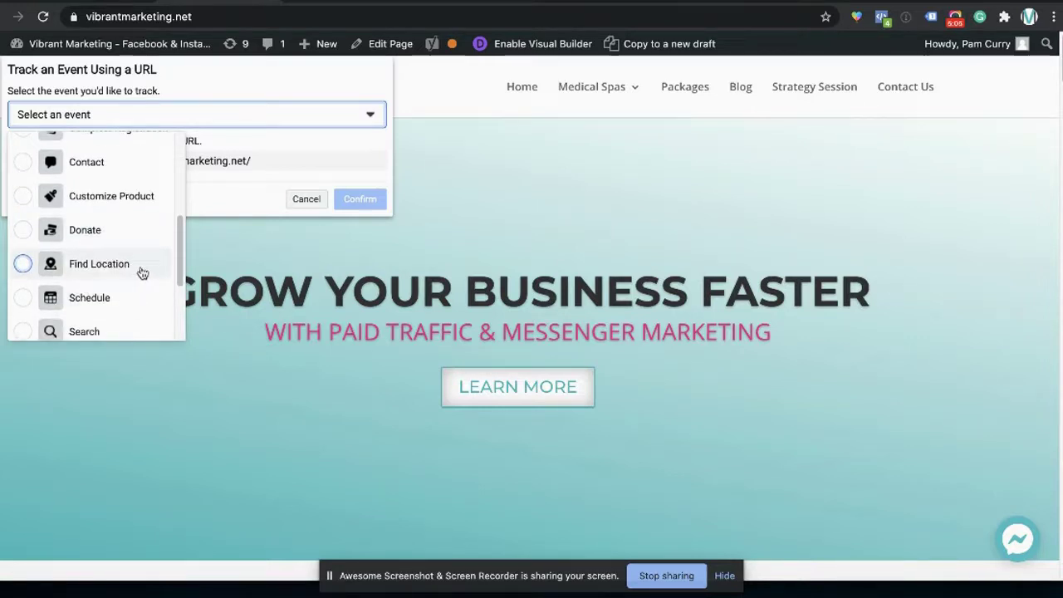
{"action": "scroll", "coordinate": [142, 272], "scroll_direction": "down", "scroll_amount": 3}
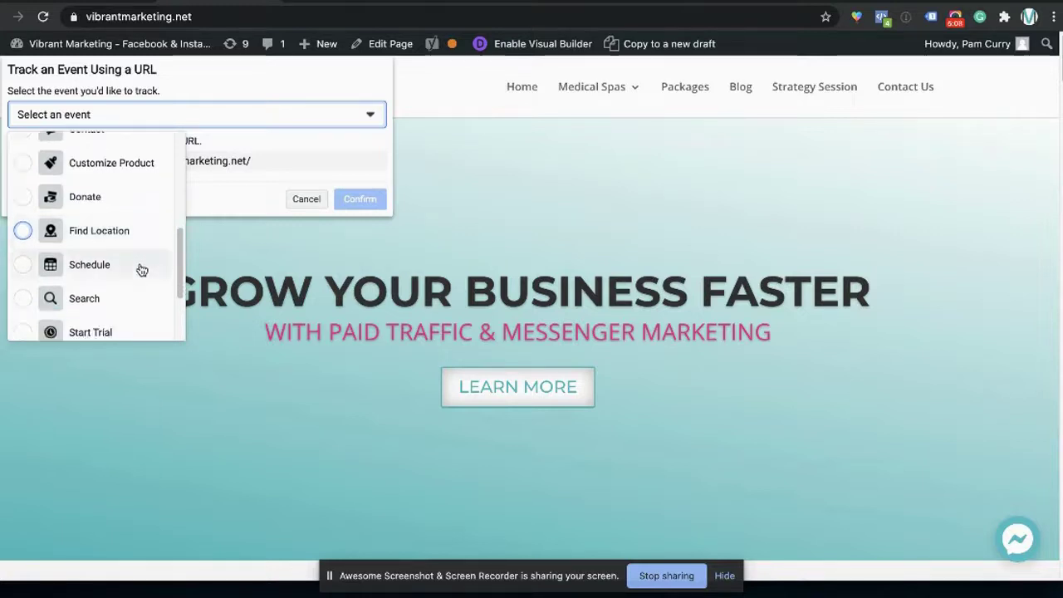
{"action": "scroll", "coordinate": [142, 270], "scroll_direction": "down", "scroll_amount": 4}
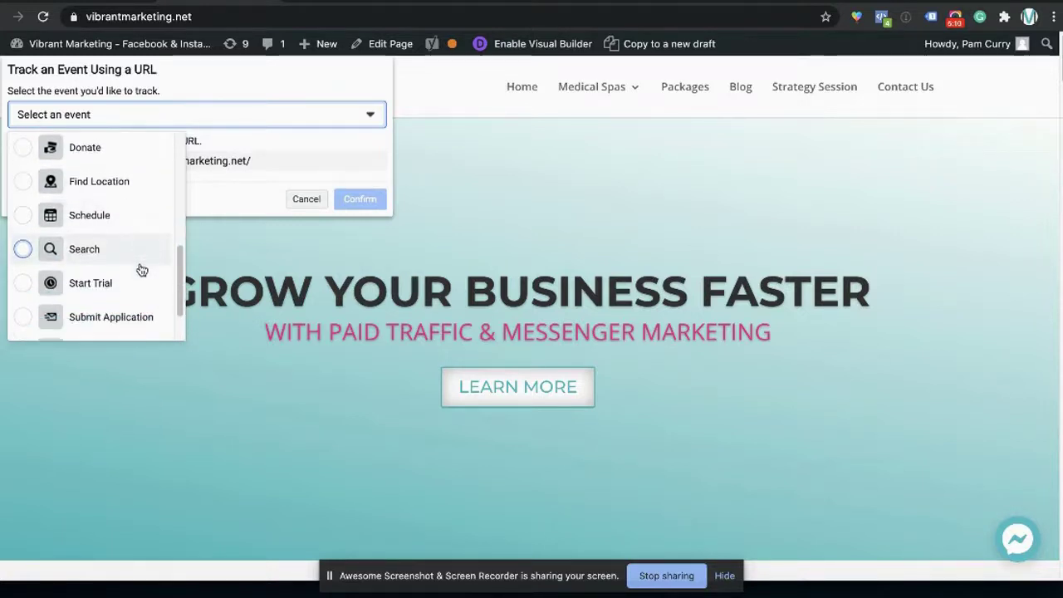
{"action": "scroll", "coordinate": [133, 289], "scroll_direction": "down", "scroll_amount": 4}
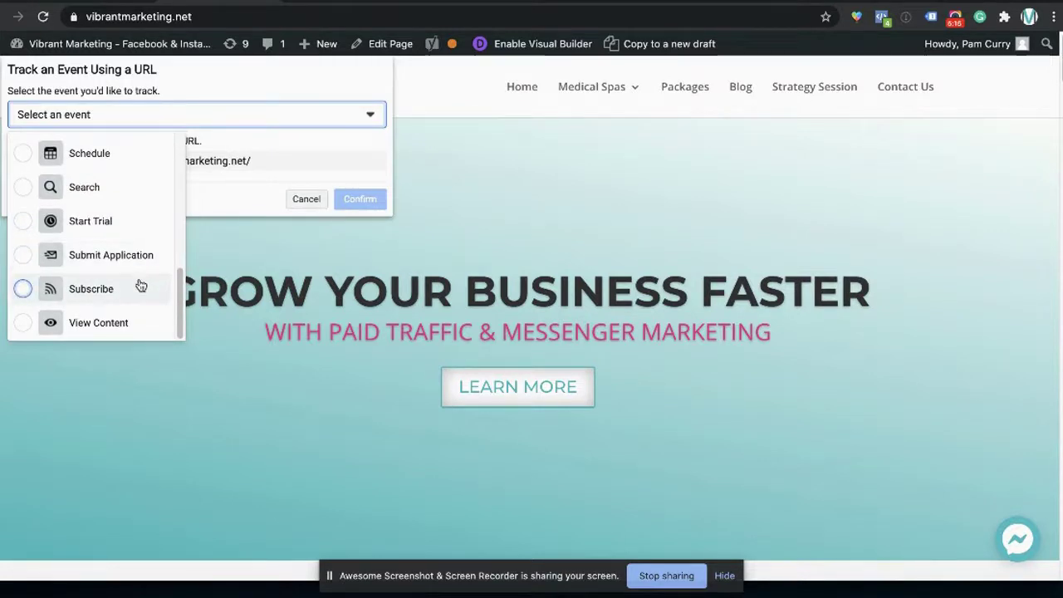
{"action": "left_click", "coordinate": [115, 324]}
{"action": "left_click", "coordinate": [57, 161]}
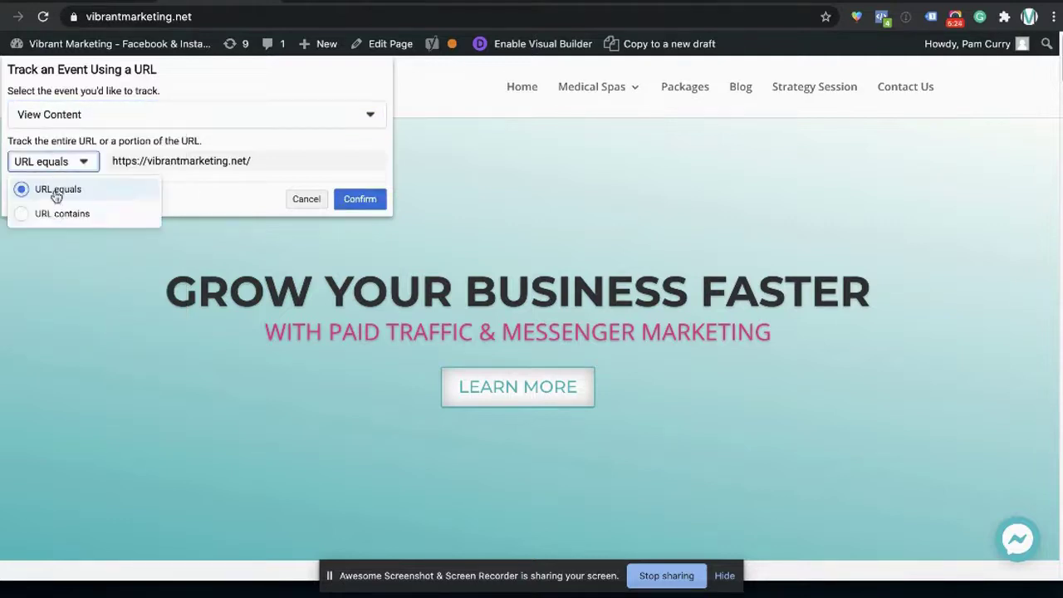
{"action": "left_click", "coordinate": [50, 214]}
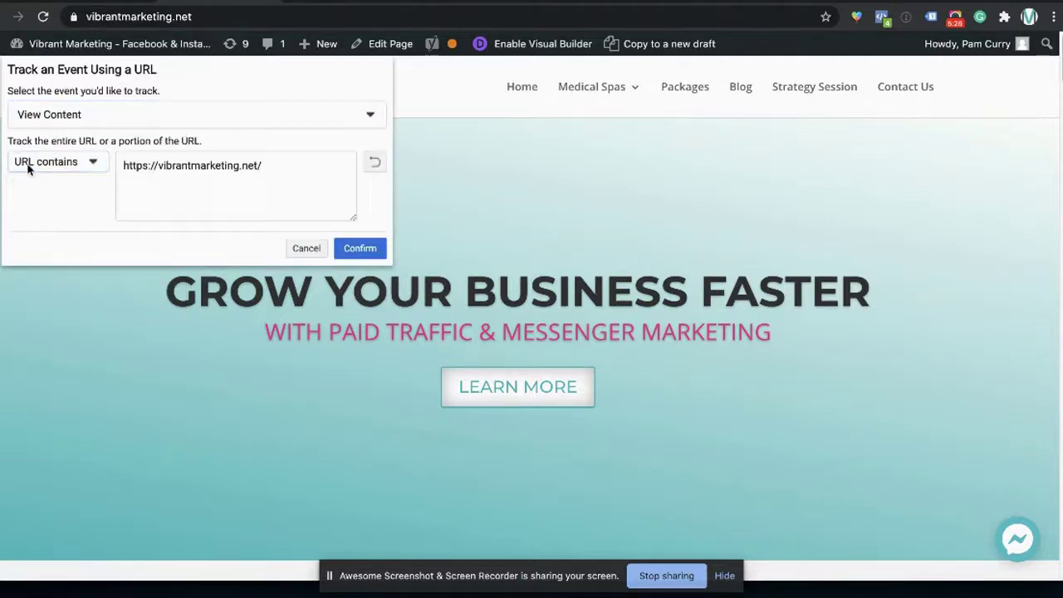
{"action": "left_click", "coordinate": [142, 165]}
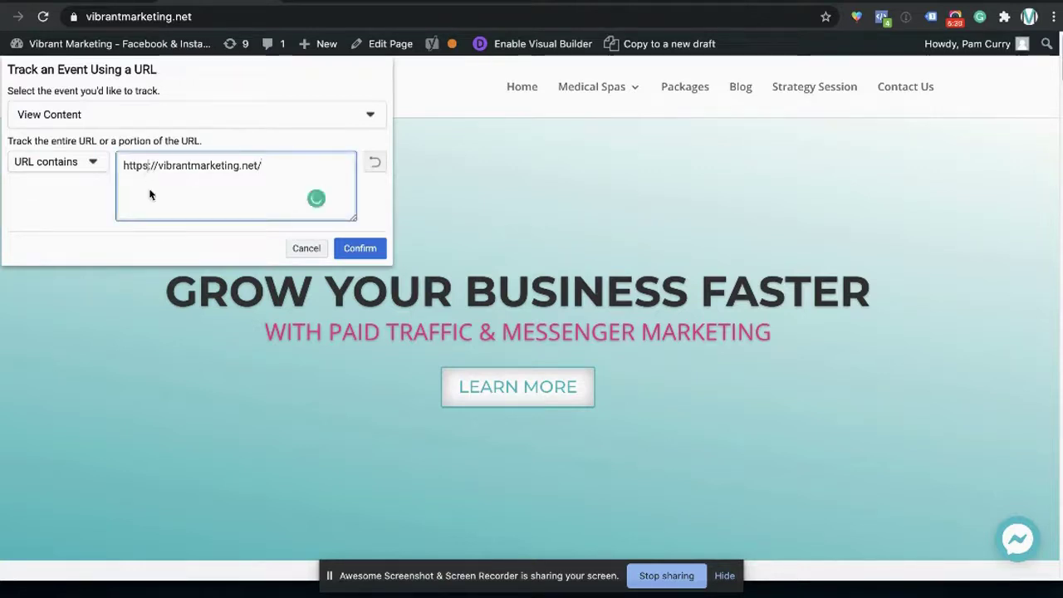
{"action": "key", "text": "BackSpace"}
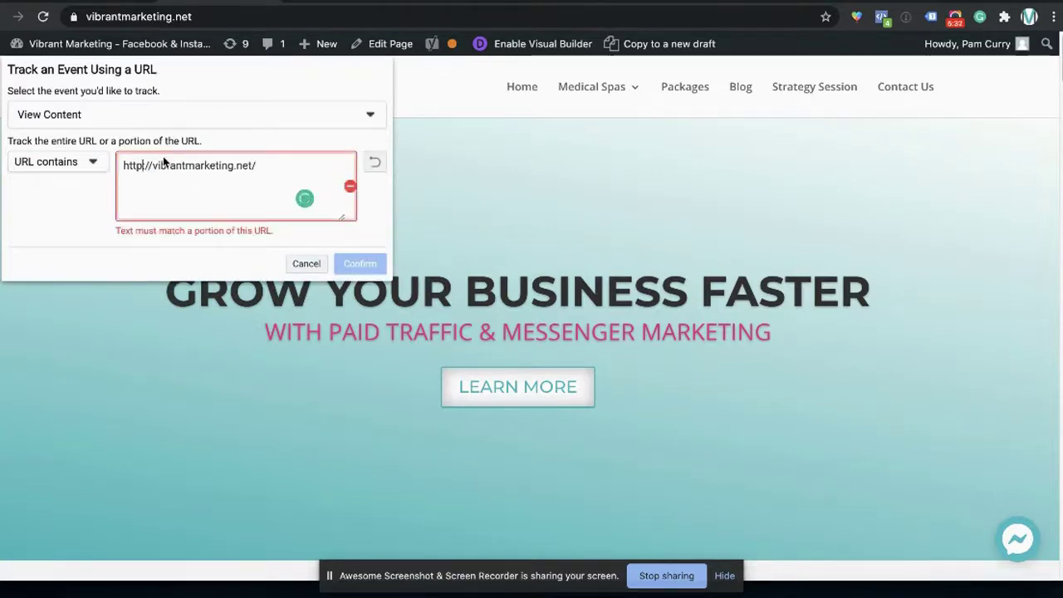
{"action": "left_click_drag", "start_coordinate": [151, 165], "coordinate": [98, 162]}
{"action": "key", "text": "BackSpace"}
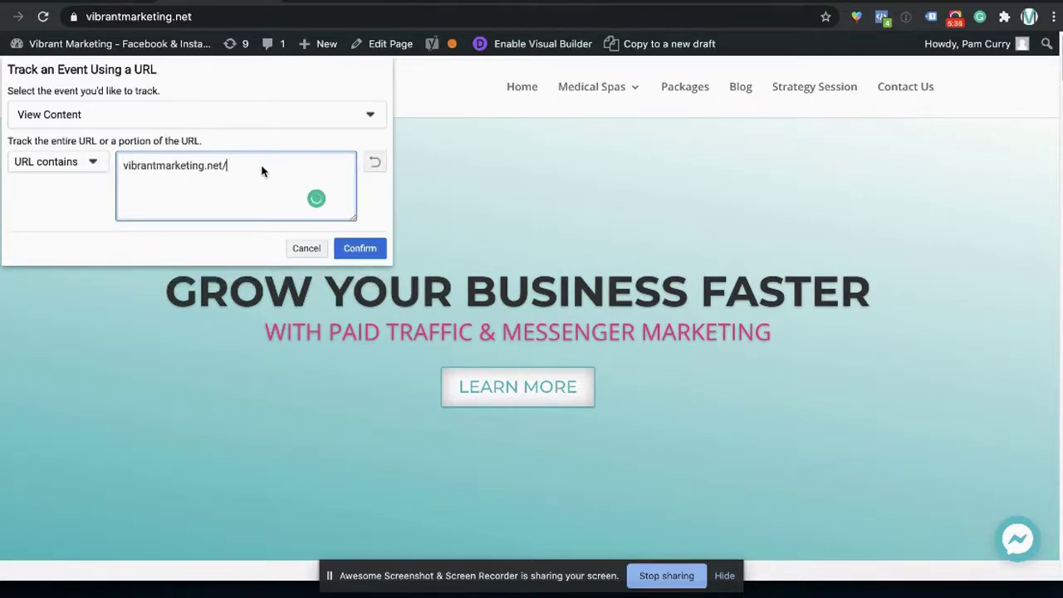
{"action": "left_click", "coordinate": [363, 249]}
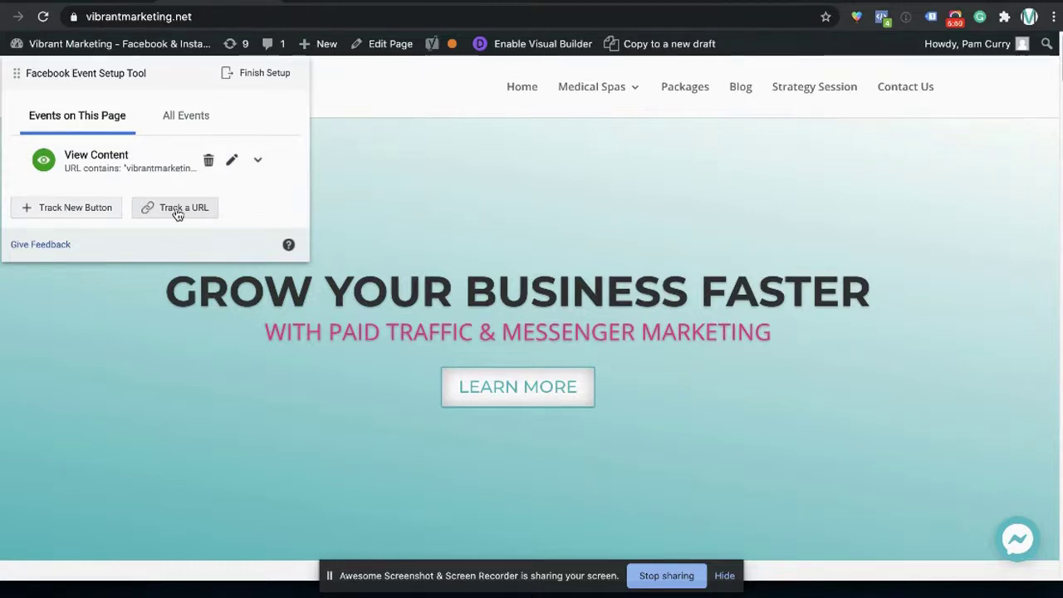
Step: Load the site's Packages page from the navigation bar
{"action": "left_click", "coordinate": [177, 213]}
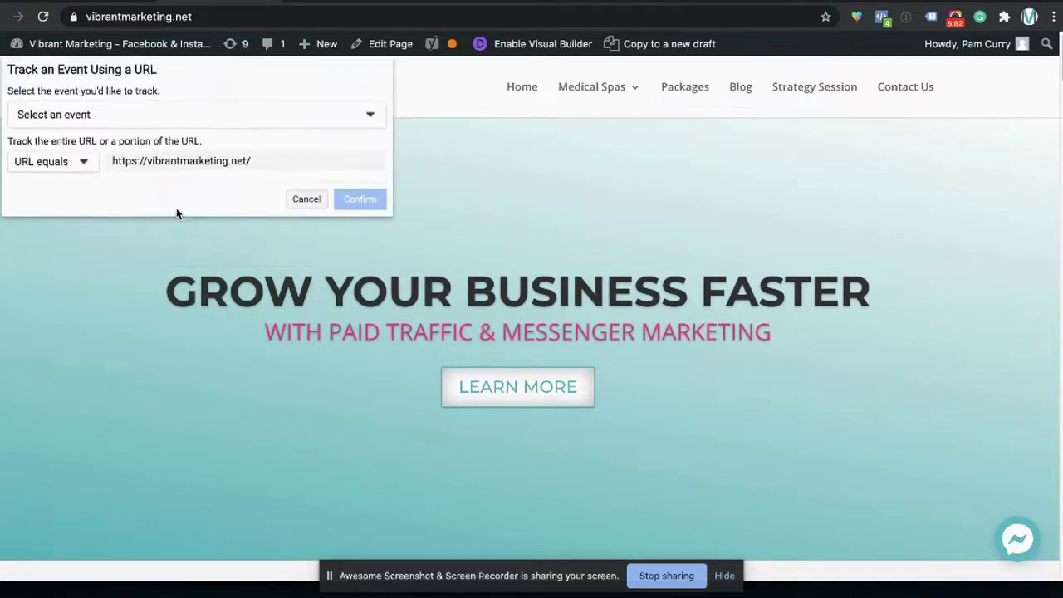
{"action": "left_click", "coordinate": [701, 90]}
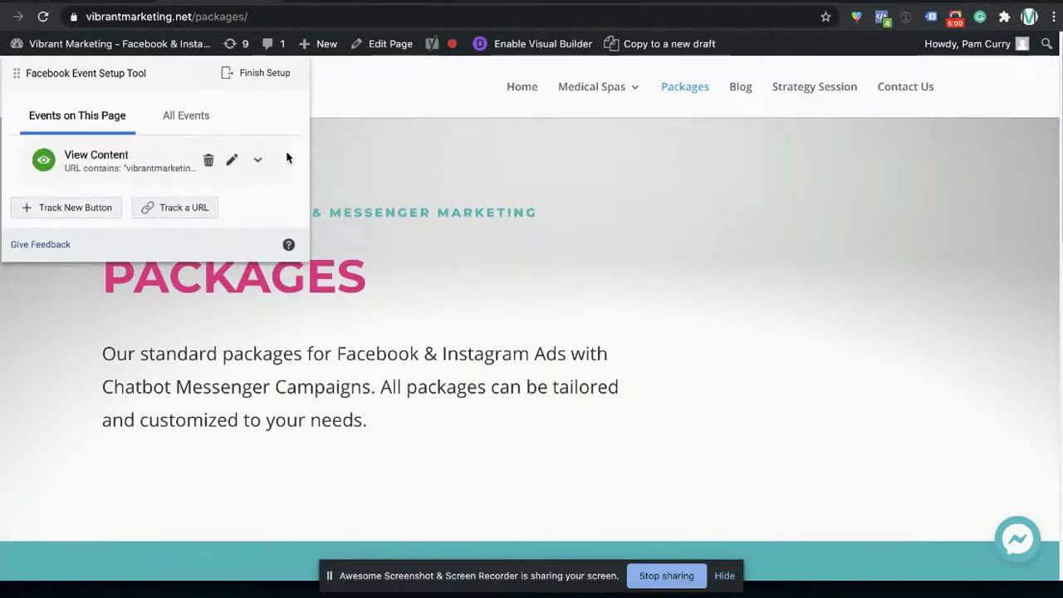
Step: Copy the Packages page address from the browser's address bar
{"action": "left_click", "coordinate": [237, 16]}
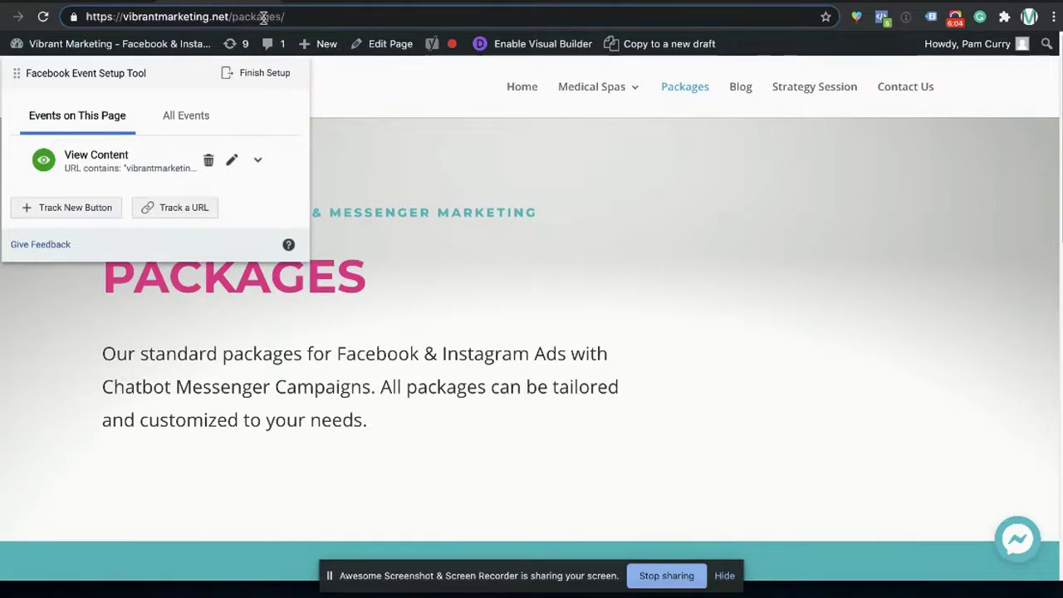
{"action": "left_click_drag", "start_coordinate": [282, 16], "coordinate": [131, 23]}
{"action": "right_click", "coordinate": [127, 20]}
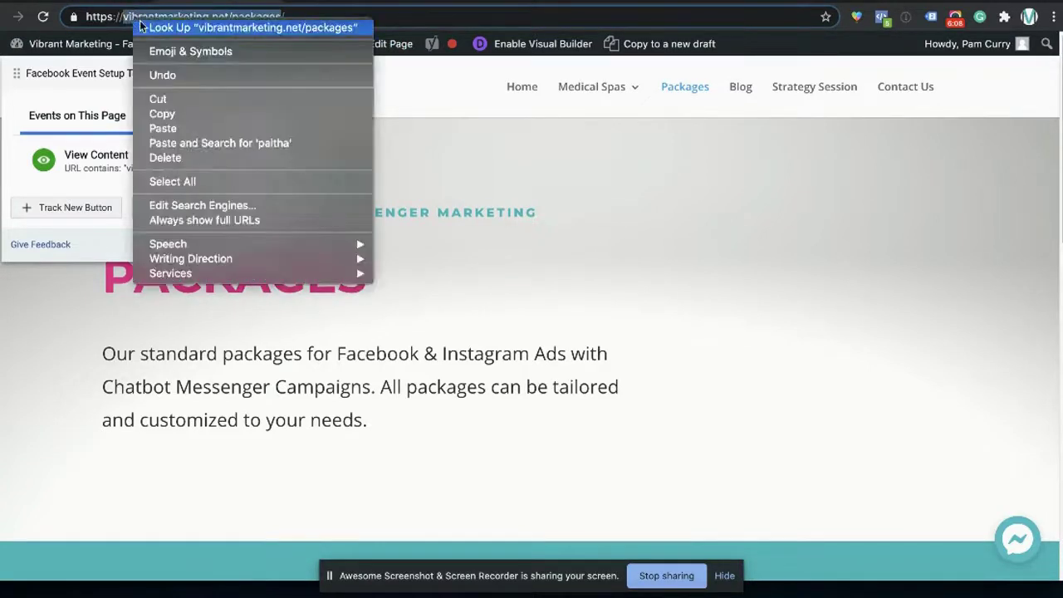
{"action": "left_click", "coordinate": [162, 114]}
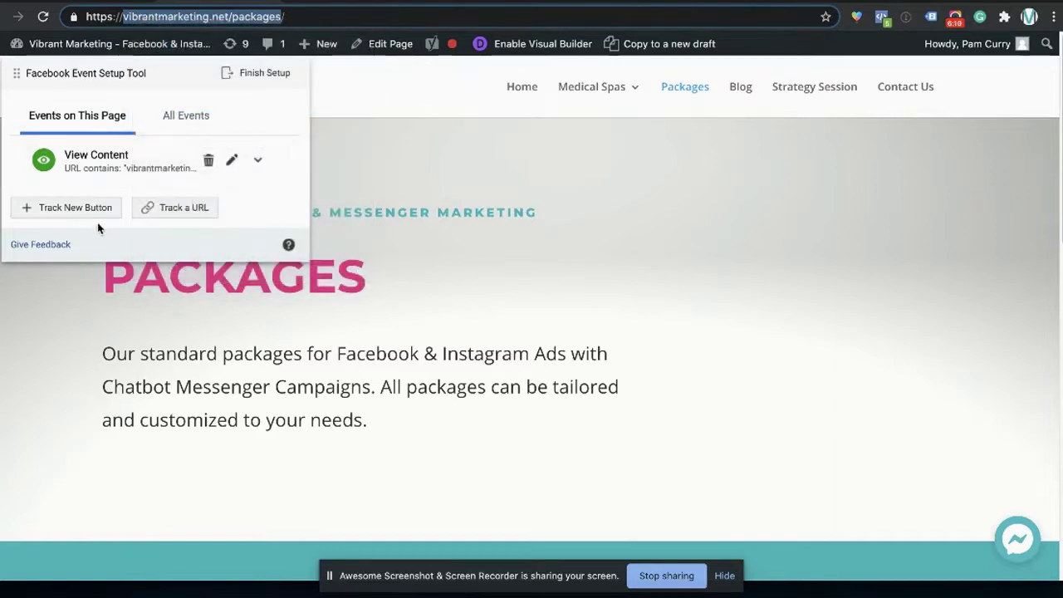
Step: Set up a Lead event for URLs containing the pasted vibrantmarketing.net/packages address
{"action": "left_click", "coordinate": [184, 209]}
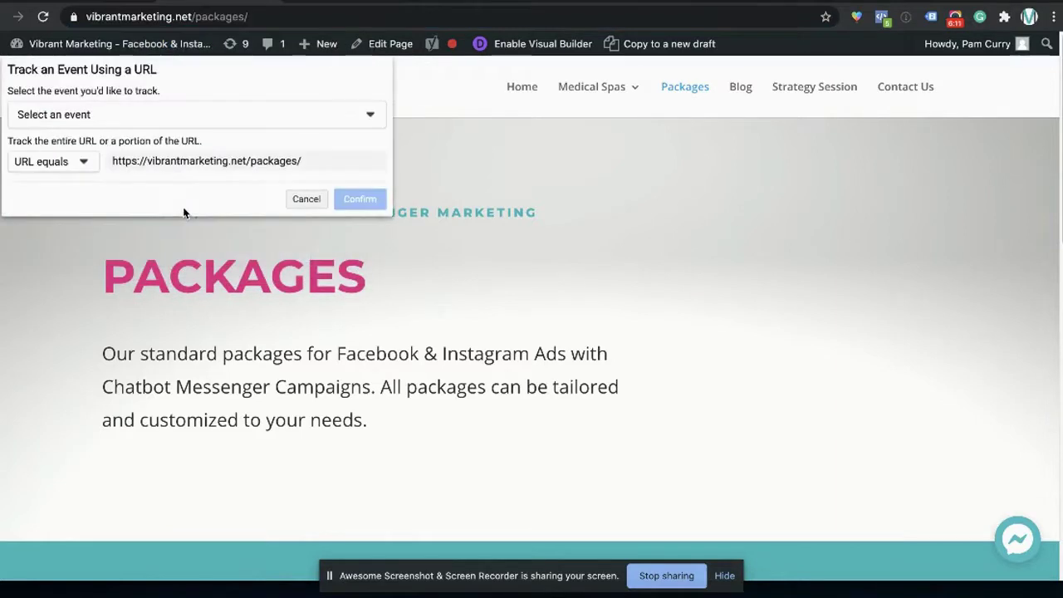
{"action": "left_click", "coordinate": [75, 116]}
{"action": "scroll", "coordinate": [121, 228], "scroll_direction": "down", "scroll_amount": 1}
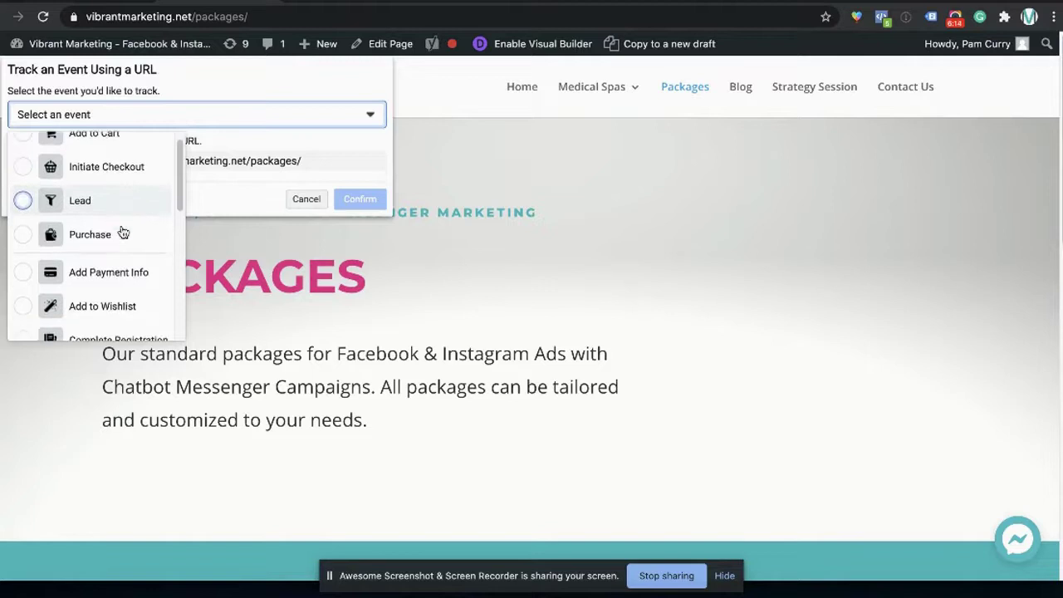
{"action": "left_click", "coordinate": [79, 202]}
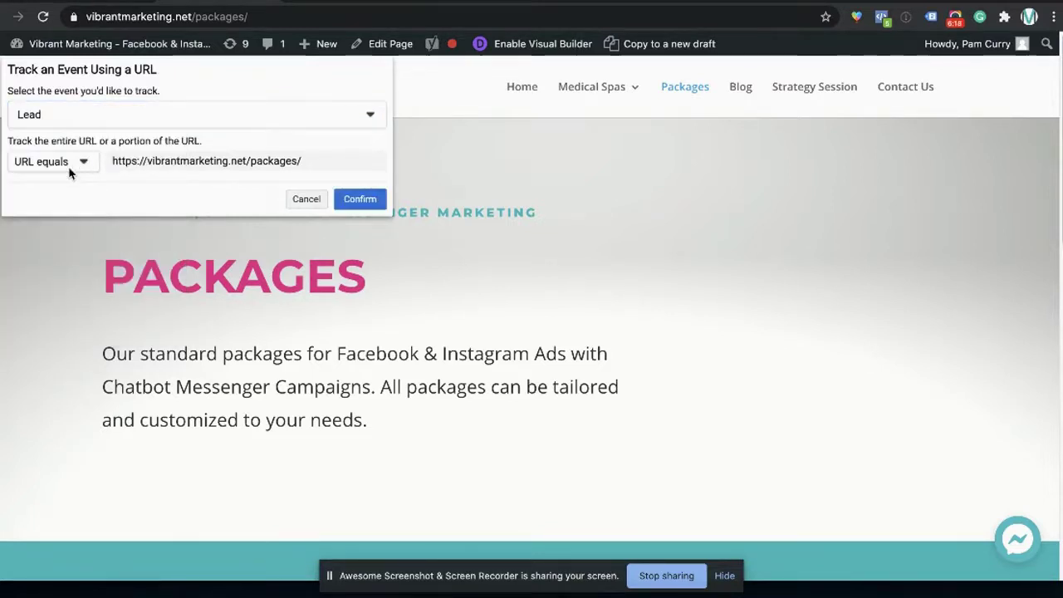
{"action": "left_click", "coordinate": [68, 166]}
{"action": "left_click", "coordinate": [72, 218]}
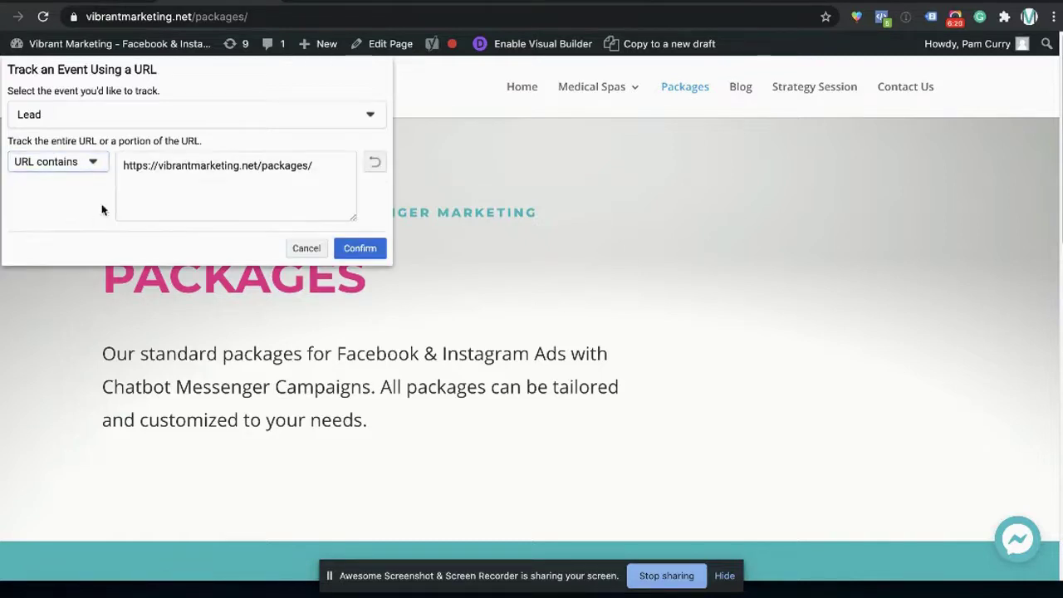
{"action": "triple_click", "coordinate": [212, 166]}
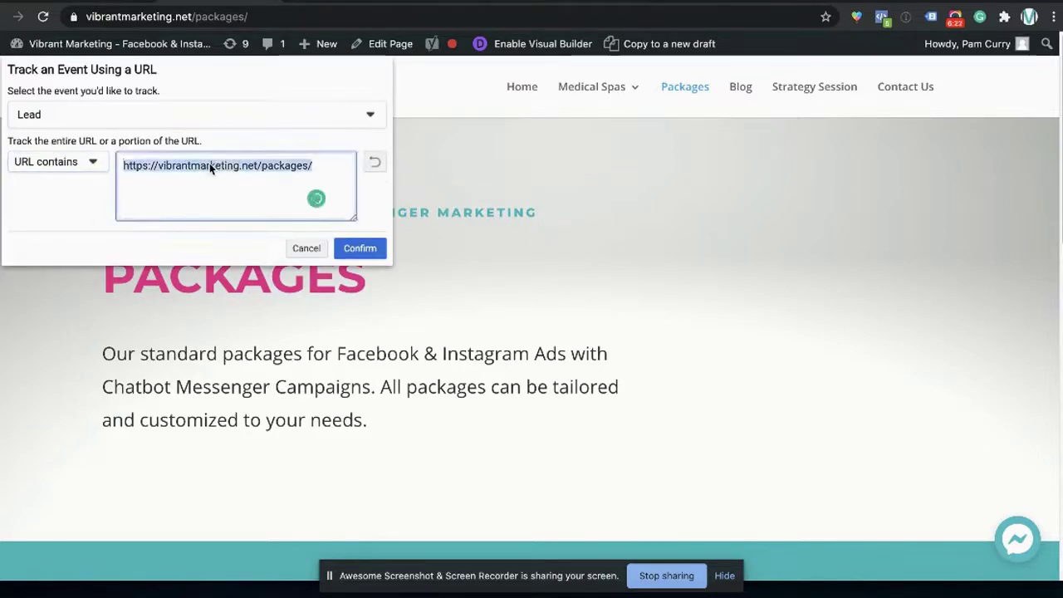
{"action": "key", "text": "ctrl+v"}
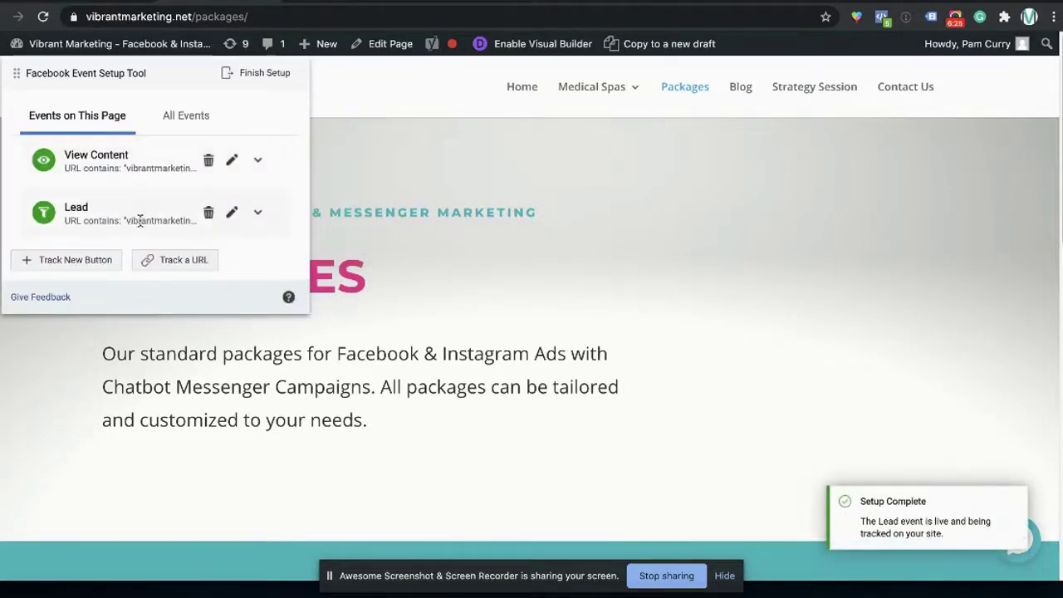
Step: Go to the site's Contact Us page and look over the contact form
{"action": "left_click", "coordinate": [908, 93]}
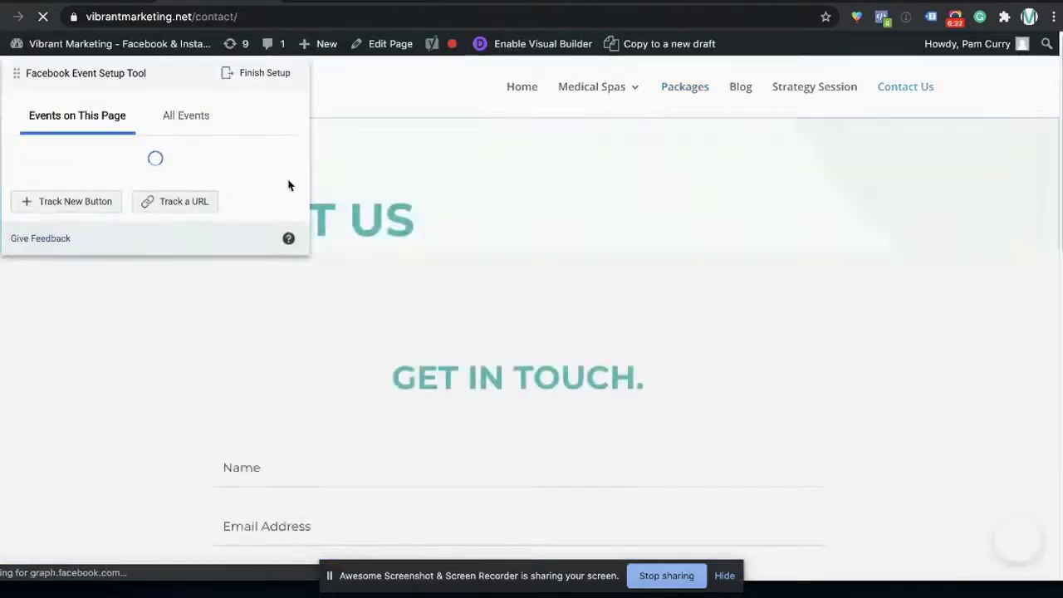
{"action": "scroll", "coordinate": [551, 285], "scroll_direction": "down", "scroll_amount": 3}
{"action": "scroll", "coordinate": [551, 286], "scroll_direction": "down", "scroll_amount": 5}
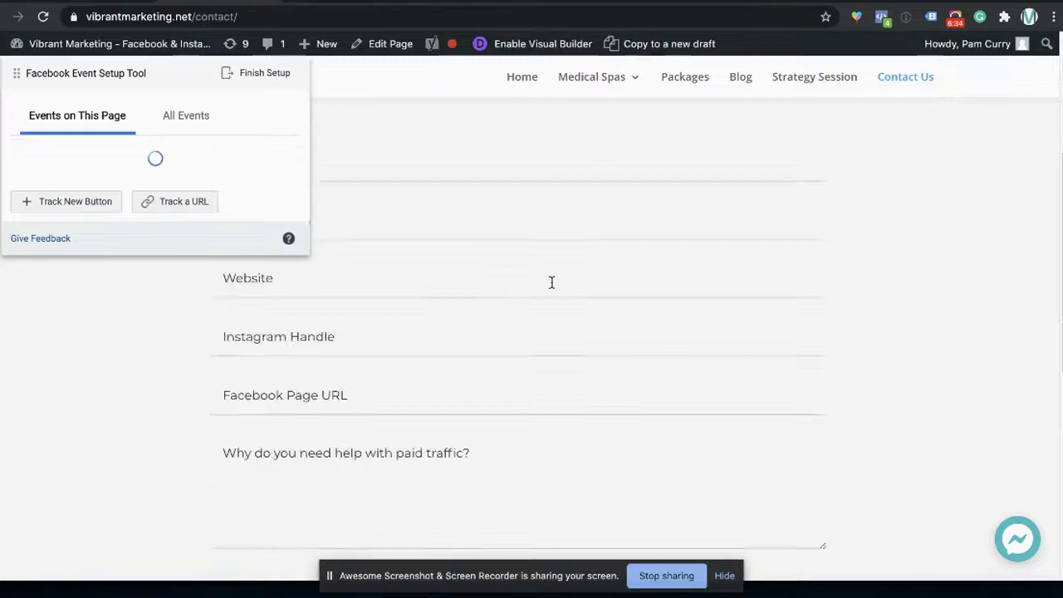
{"action": "scroll", "coordinate": [551, 286], "scroll_direction": "up", "scroll_amount": 1}
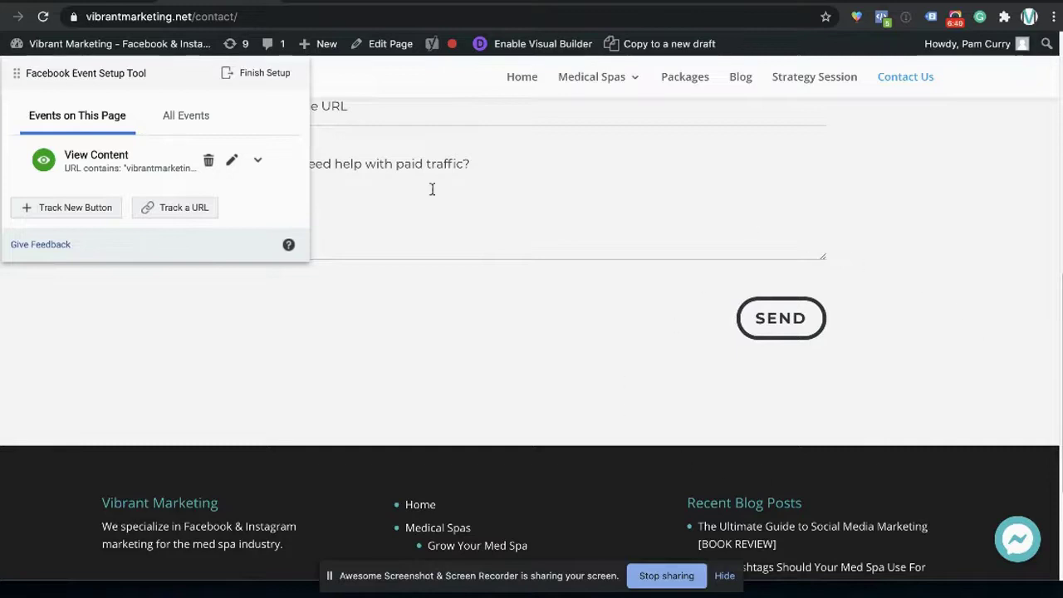
Step: Track the contact form's SEND button as a Contact event and confirm it
{"action": "left_click", "coordinate": [76, 208]}
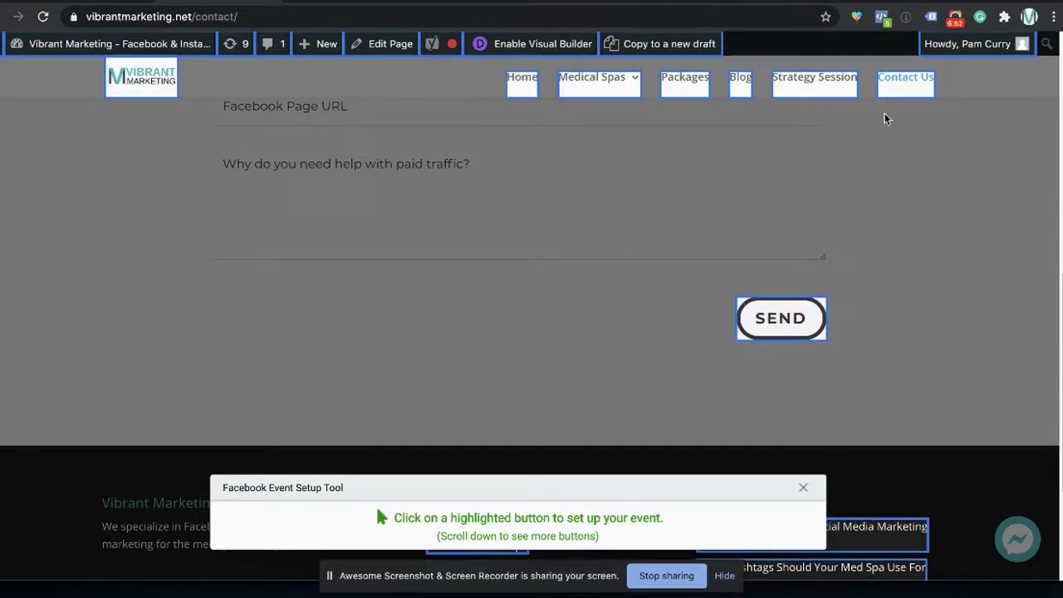
{"action": "scroll", "coordinate": [905, 282], "scroll_direction": "down", "scroll_amount": 1}
{"action": "scroll", "coordinate": [906, 282], "scroll_direction": "up", "scroll_amount": 2}
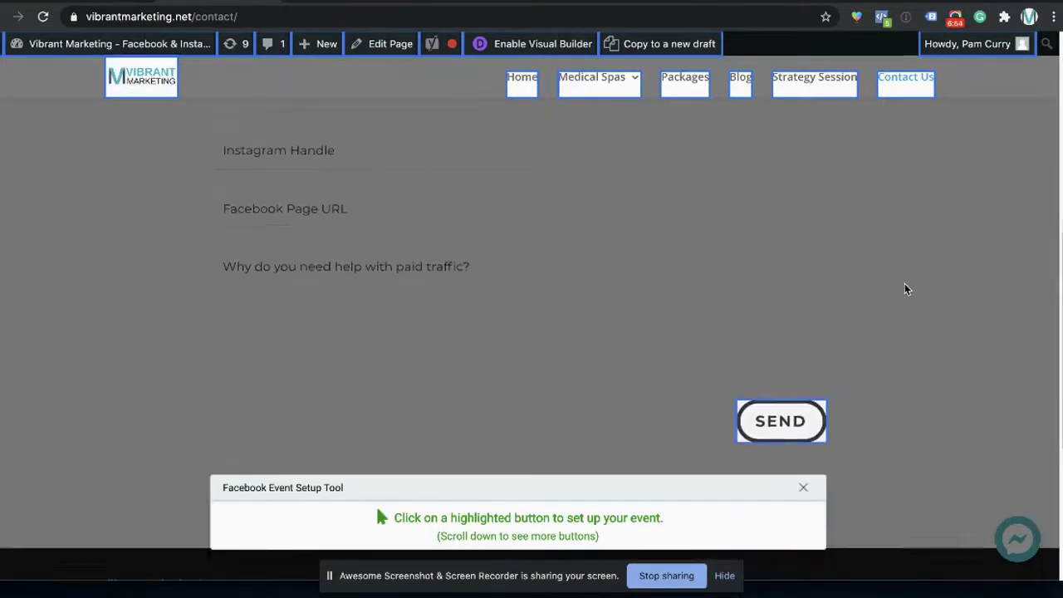
{"action": "scroll", "coordinate": [905, 289], "scroll_direction": "up", "scroll_amount": 5}
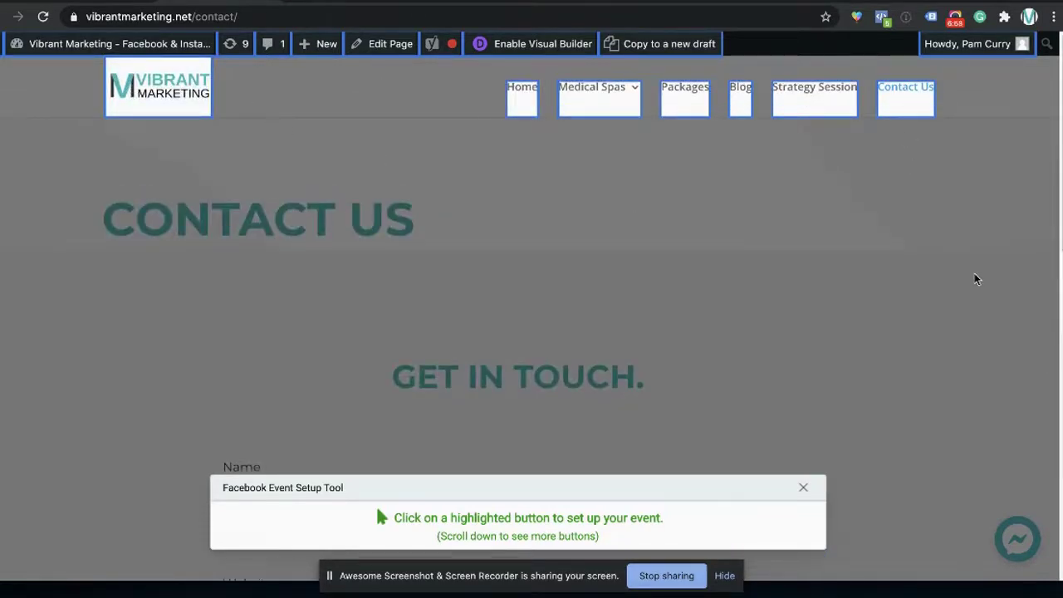
{"action": "scroll", "coordinate": [974, 274], "scroll_direction": "down", "scroll_amount": 8}
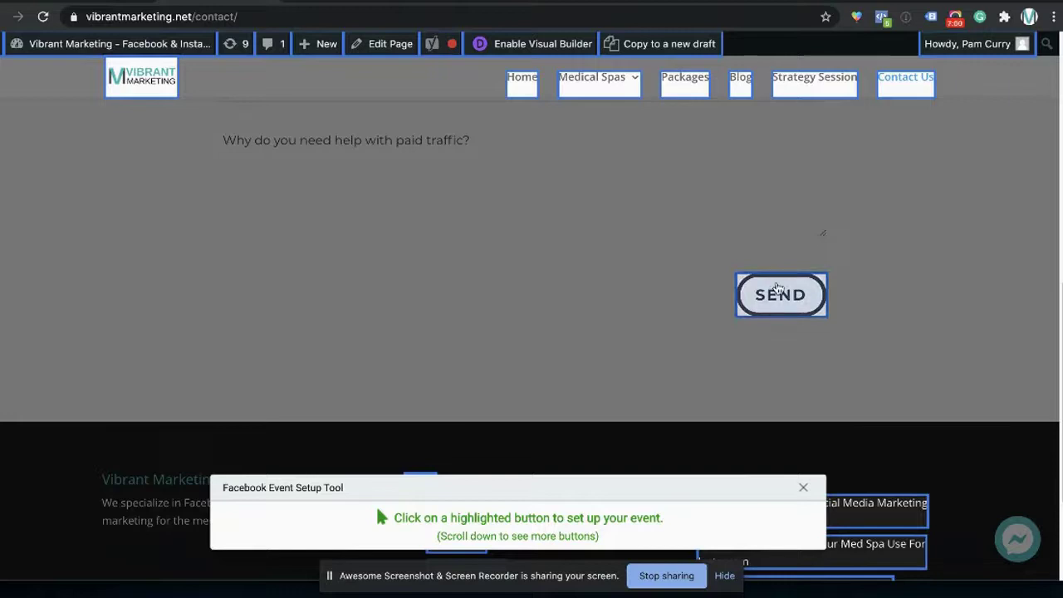
{"action": "left_click", "coordinate": [779, 291]}
{"action": "left_click", "coordinate": [57, 124]}
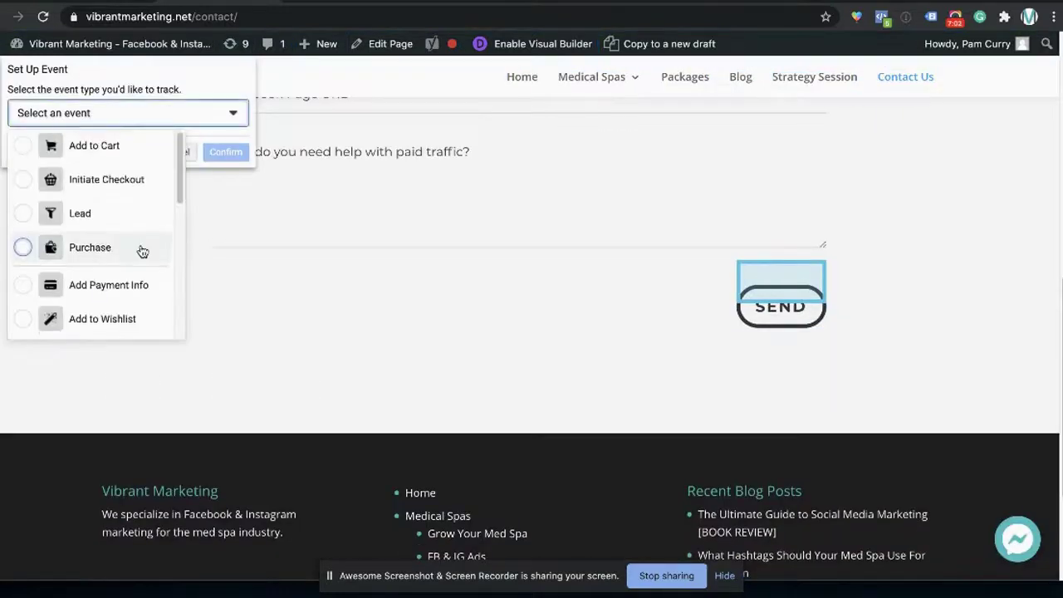
{"action": "scroll", "coordinate": [140, 247], "scroll_direction": "down", "scroll_amount": 3}
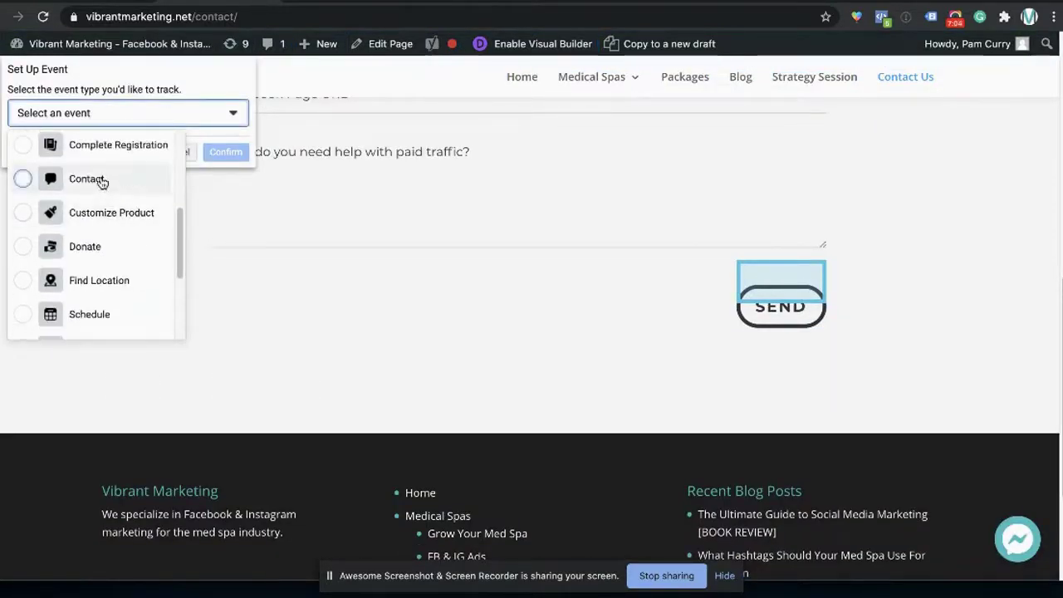
{"action": "left_click", "coordinate": [100, 182]}
{"action": "left_click", "coordinate": [237, 155]}
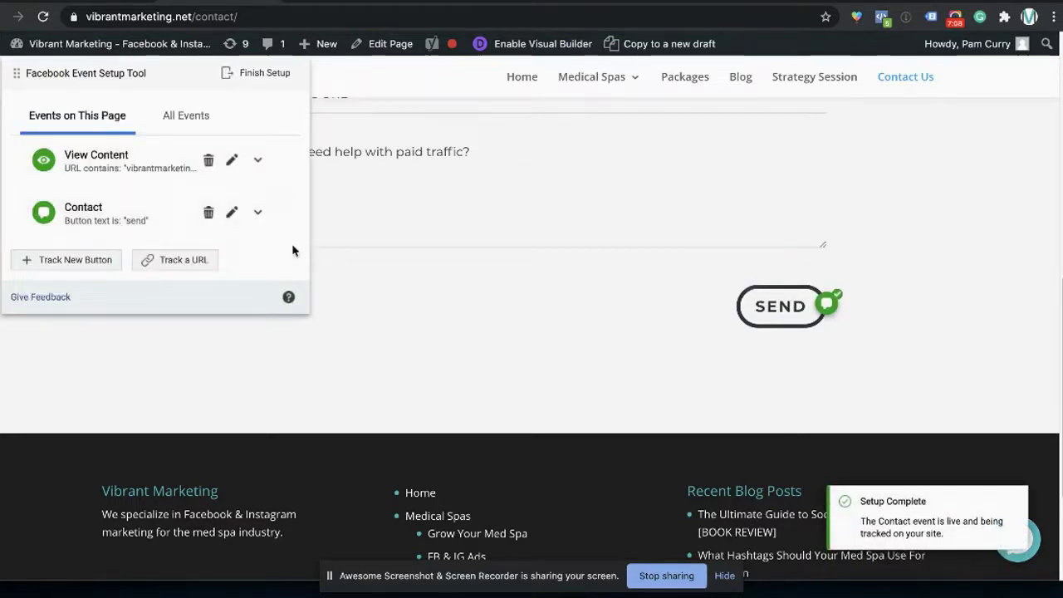
{"action": "scroll", "coordinate": [610, 297], "scroll_direction": "down", "scroll_amount": 1}
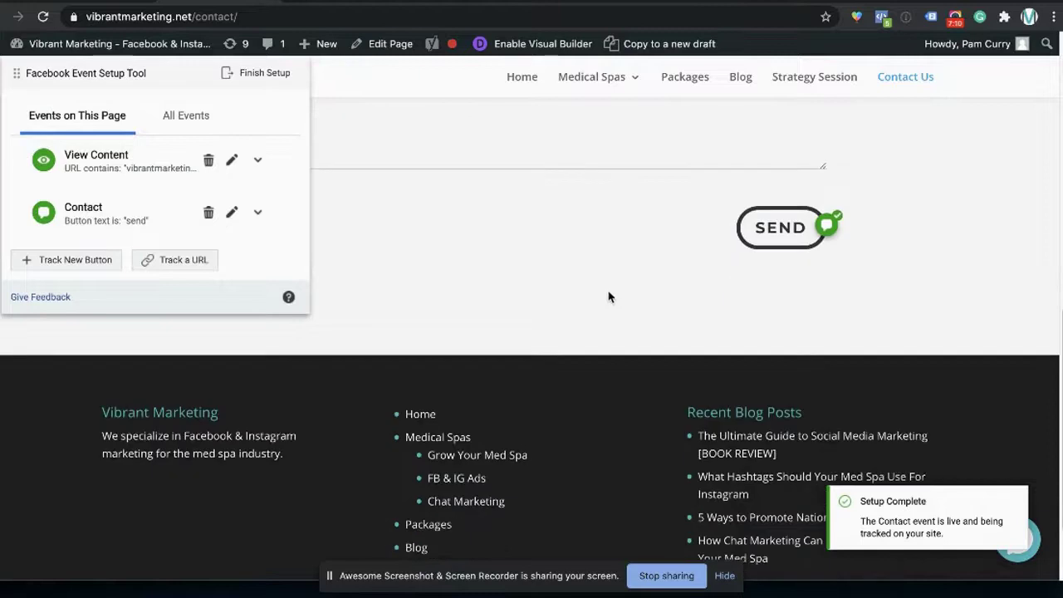
{"action": "scroll", "coordinate": [610, 296], "scroll_direction": "up", "scroll_amount": 1}
{"action": "scroll", "coordinate": [748, 266], "scroll_direction": "up", "scroll_amount": 8}
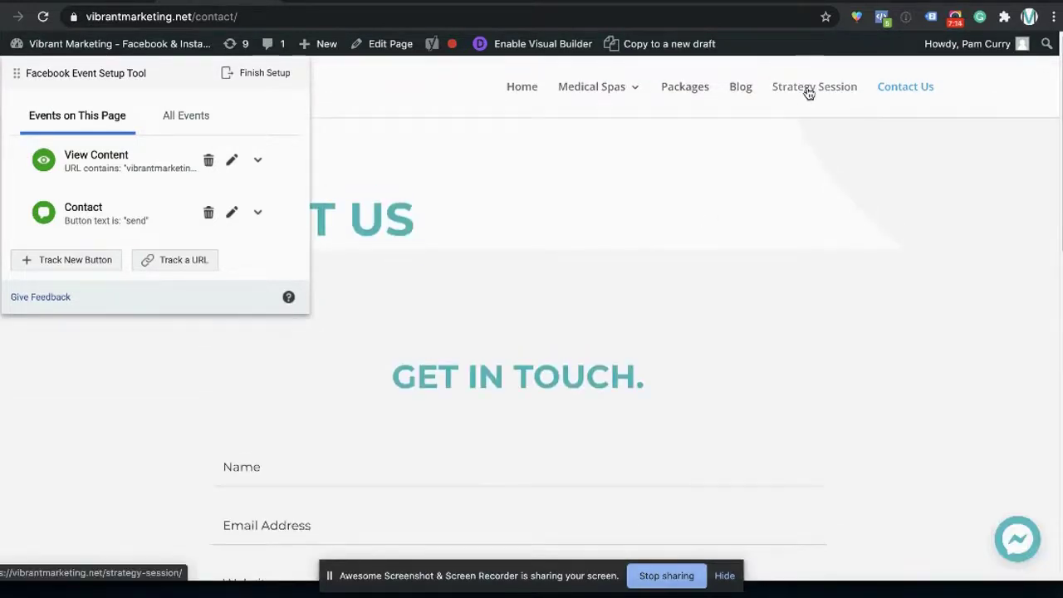
Step: On the Strategy Session page, save the Book Your Strategy Call Now button as a Lead event
{"action": "left_click", "coordinate": [806, 91]}
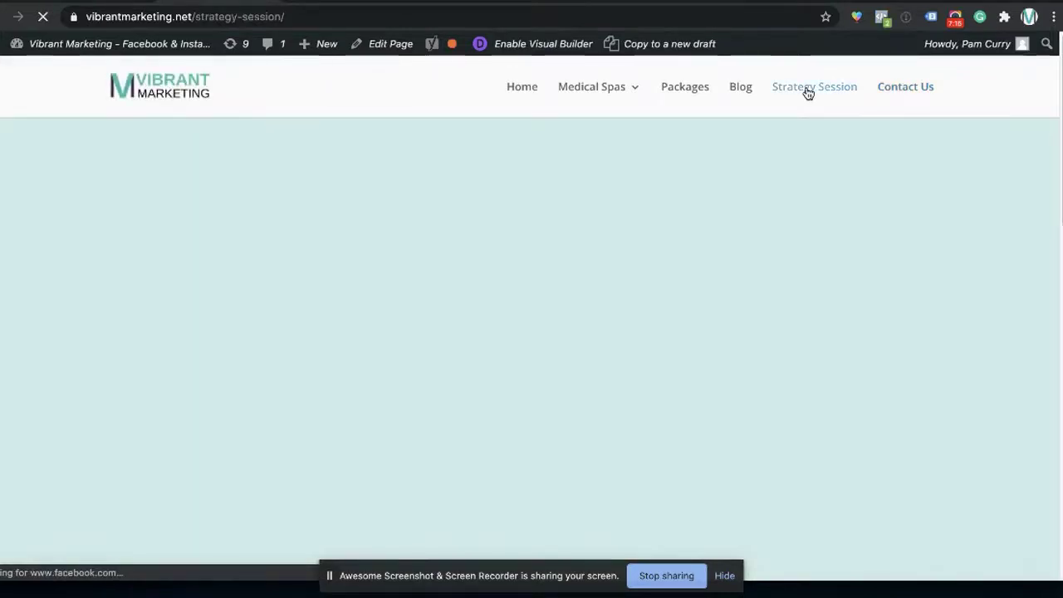
{"action": "scroll", "coordinate": [513, 327], "scroll_direction": "down", "scroll_amount": 10}
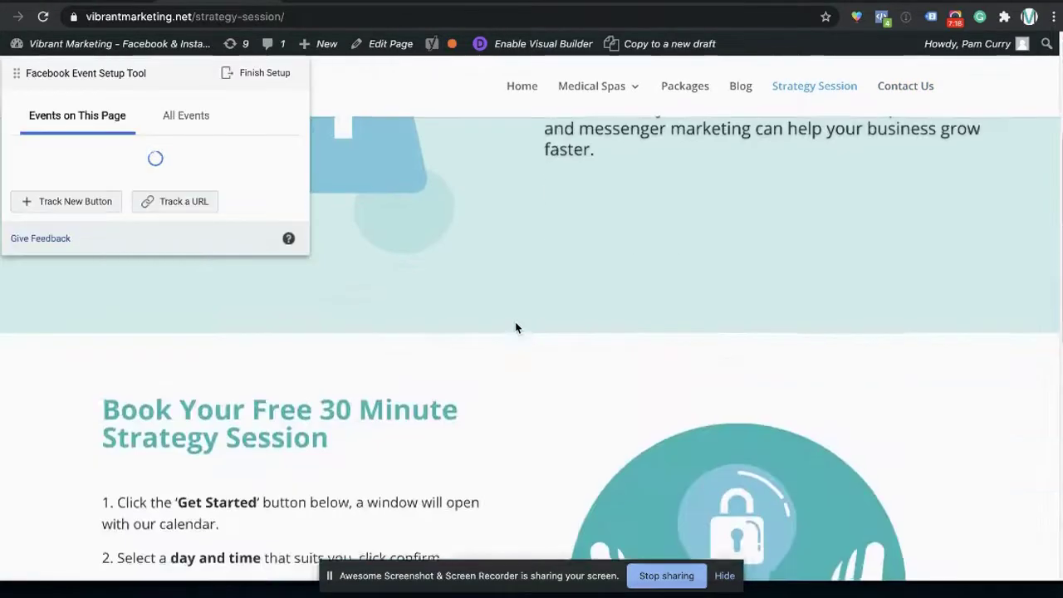
{"action": "scroll", "coordinate": [512, 326], "scroll_direction": "up", "scroll_amount": 1}
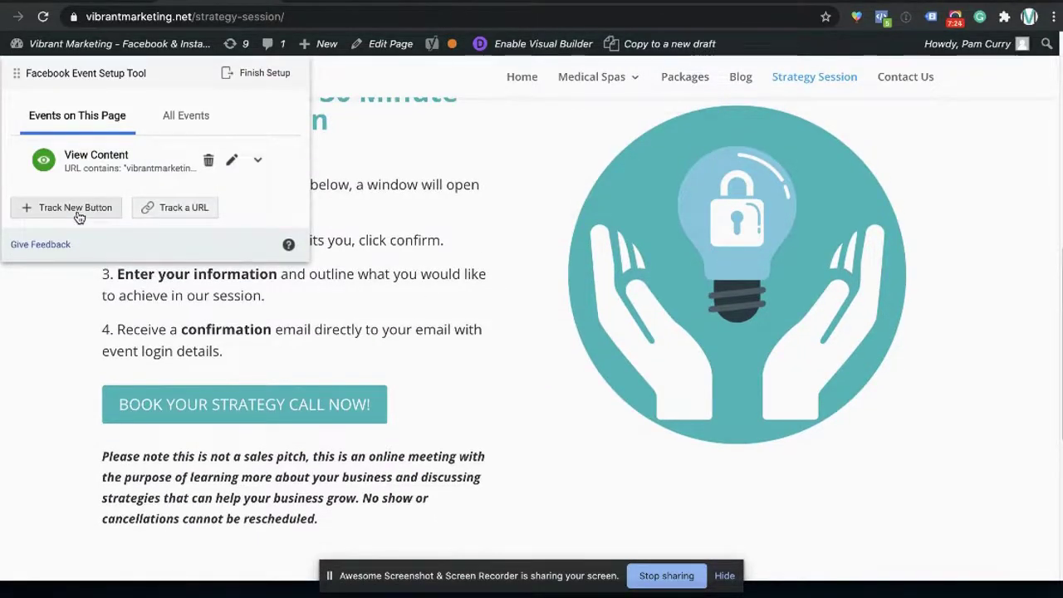
{"action": "left_click", "coordinate": [76, 209]}
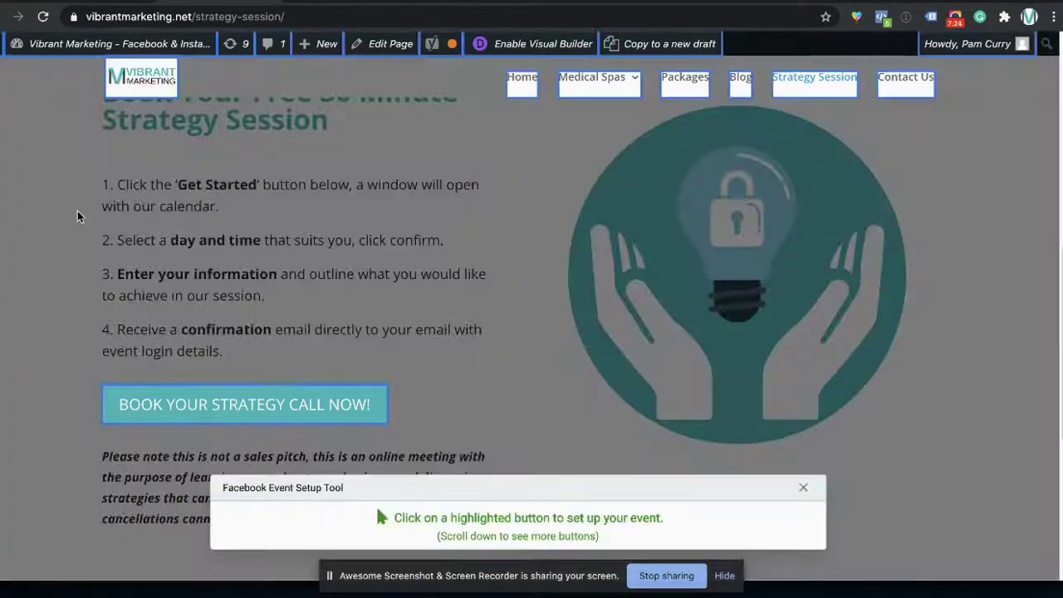
{"action": "left_click", "coordinate": [233, 409]}
{"action": "left_click", "coordinate": [74, 117]}
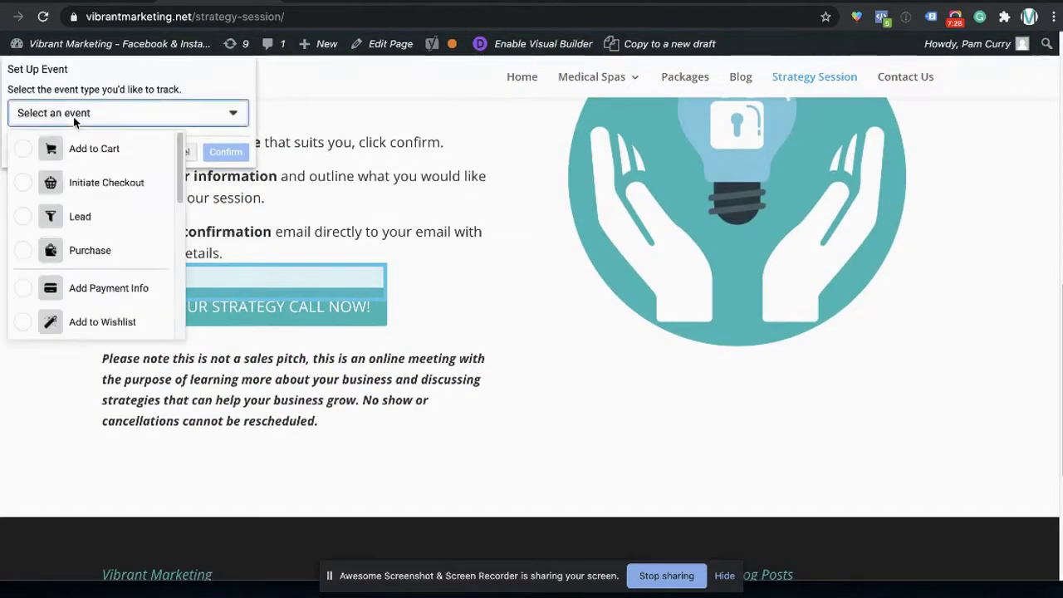
{"action": "left_click", "coordinate": [81, 220]}
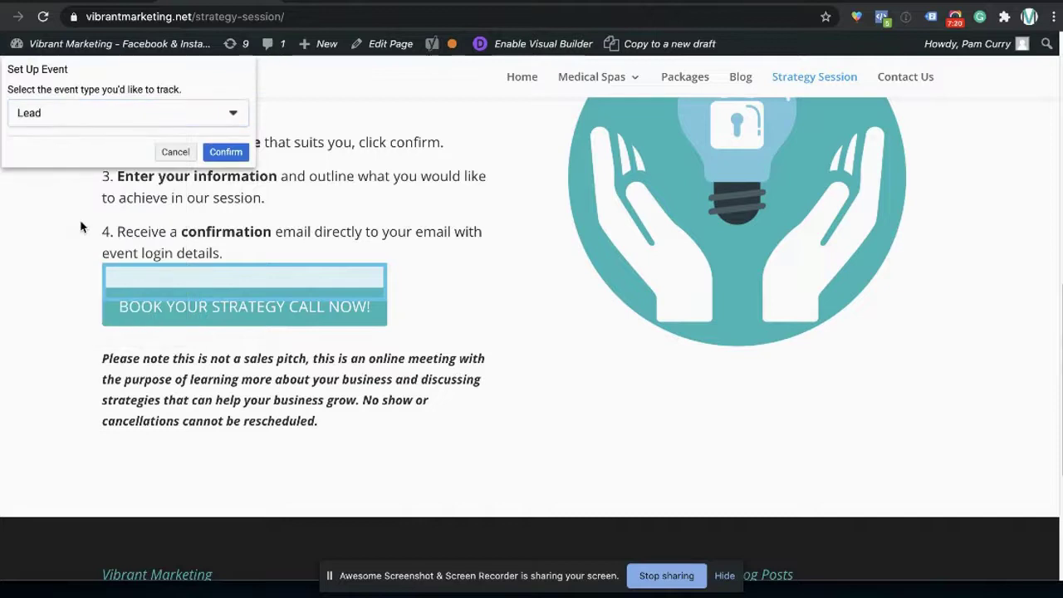
{"action": "left_click", "coordinate": [245, 161]}
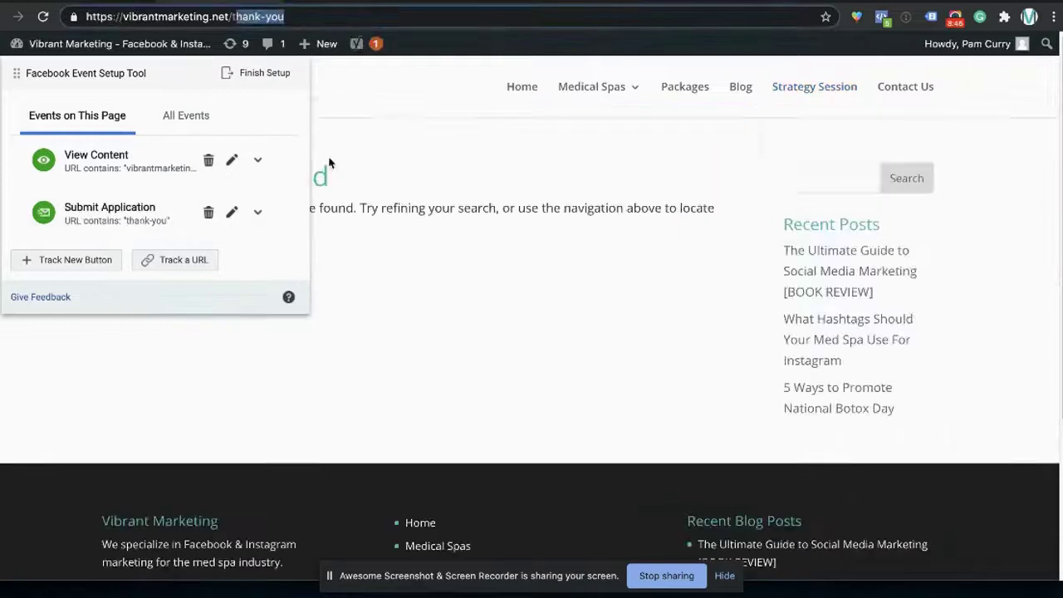
{"action": "scroll", "coordinate": [197, 196], "scroll_direction": "down", "scroll_amount": 2}
{"action": "scroll", "coordinate": [195, 197], "scroll_direction": "up", "scroll_amount": 2}
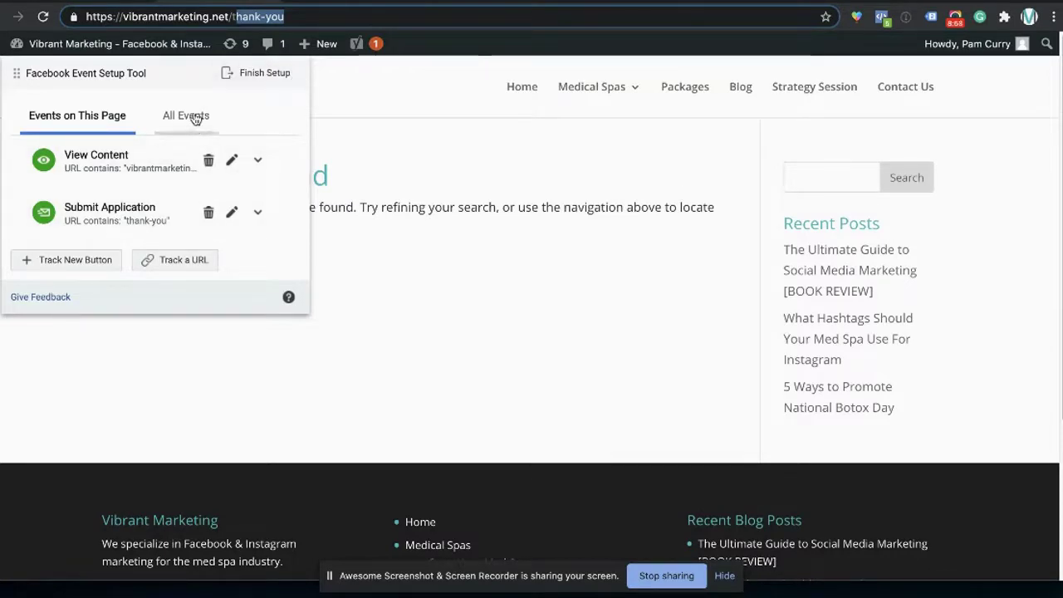
Step: Review the Events Added list in Finish Setup and finish, returning to Test Events
{"action": "left_click", "coordinate": [276, 75]}
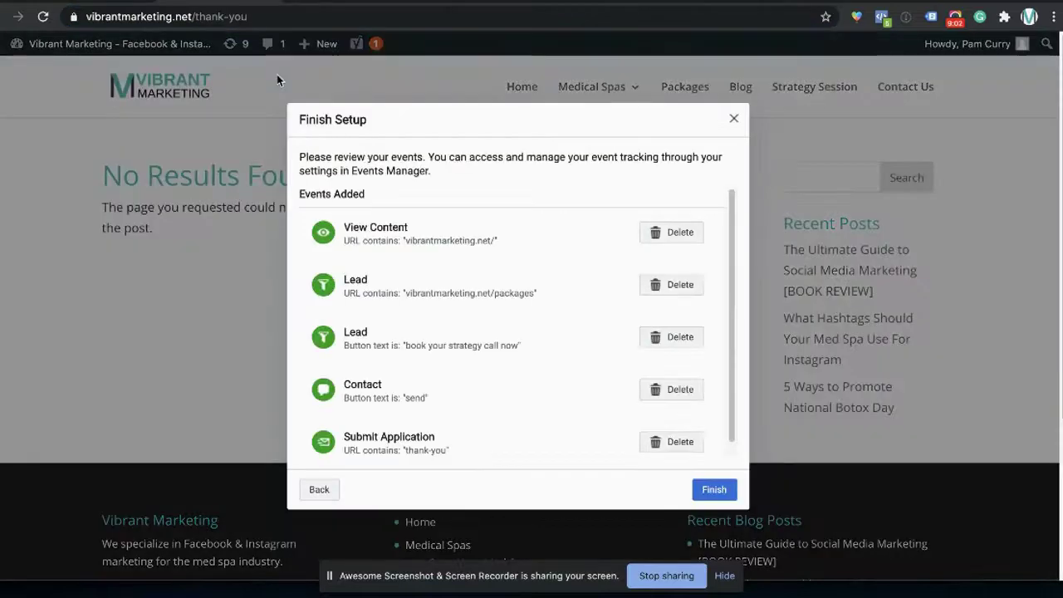
{"action": "scroll", "coordinate": [550, 304], "scroll_direction": "down", "scroll_amount": 1}
{"action": "scroll", "coordinate": [550, 304], "scroll_direction": "up", "scroll_amount": 1}
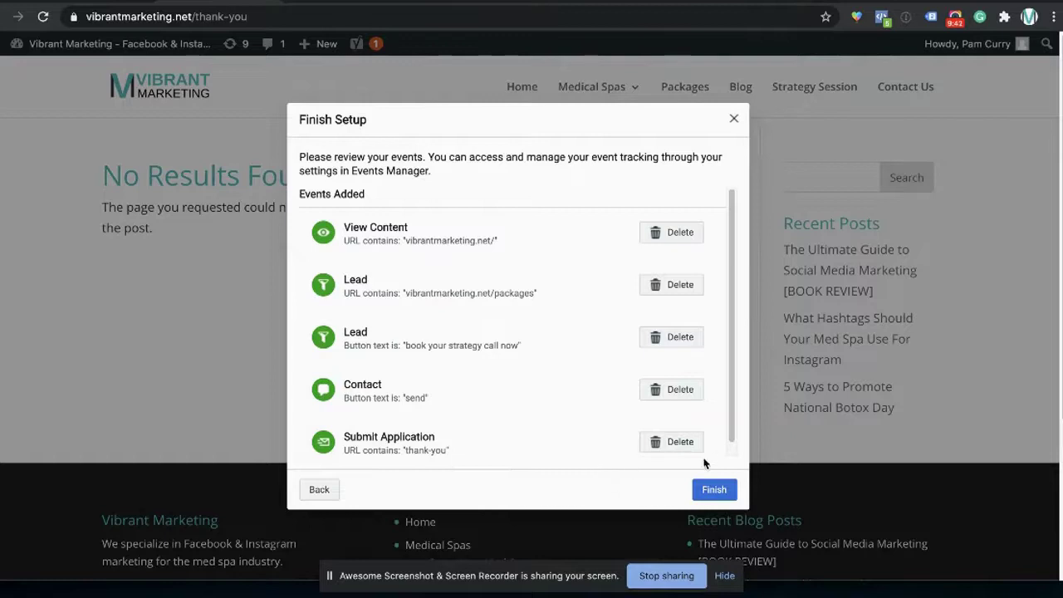
{"action": "left_click", "coordinate": [714, 490]}
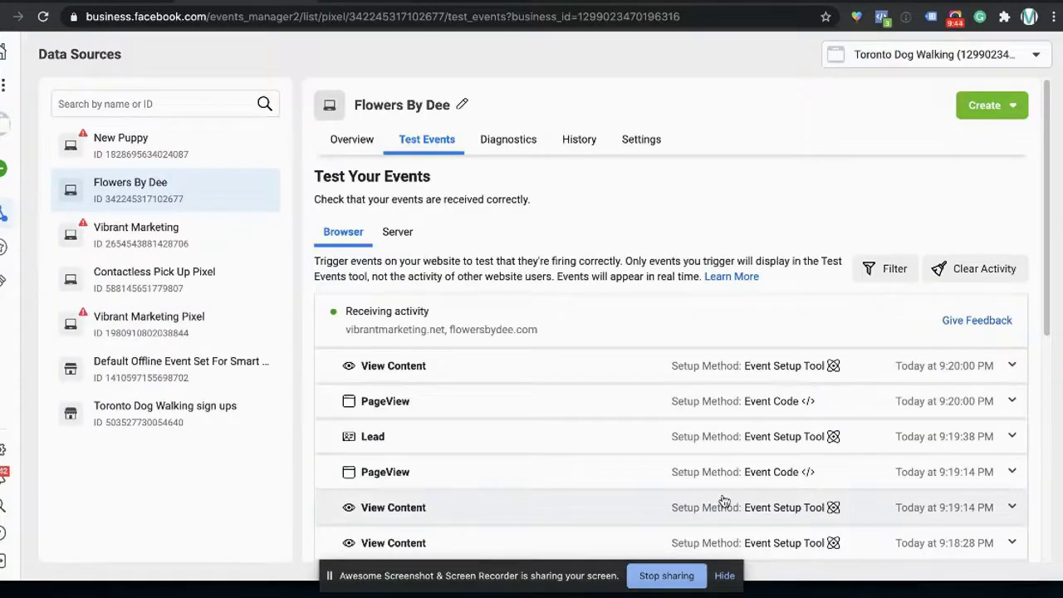
{"action": "scroll", "coordinate": [659, 439], "scroll_direction": "down", "scroll_amount": 2}
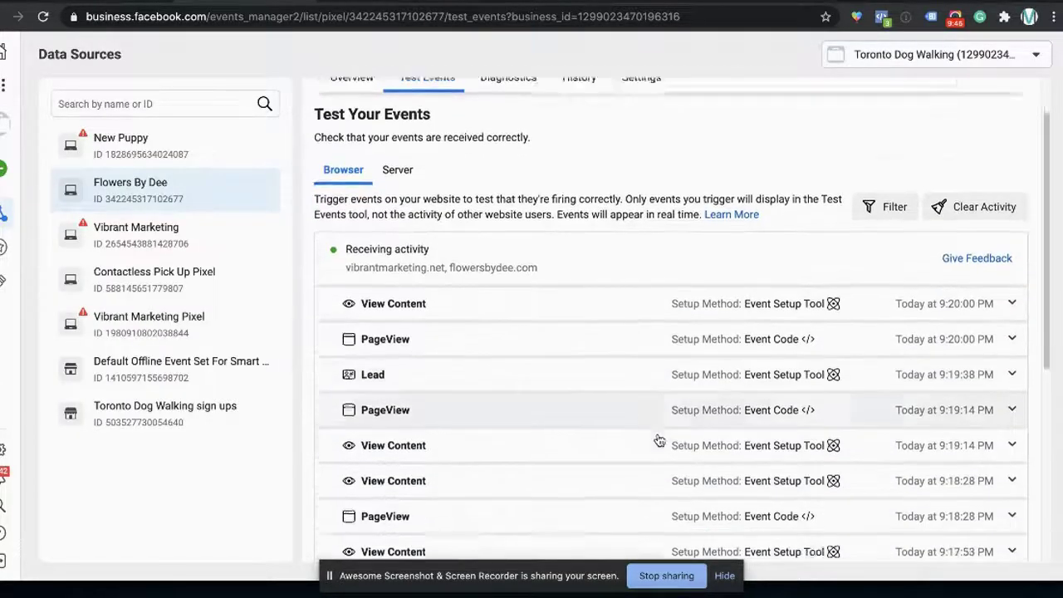
{"action": "scroll", "coordinate": [659, 440], "scroll_direction": "down", "scroll_amount": 3}
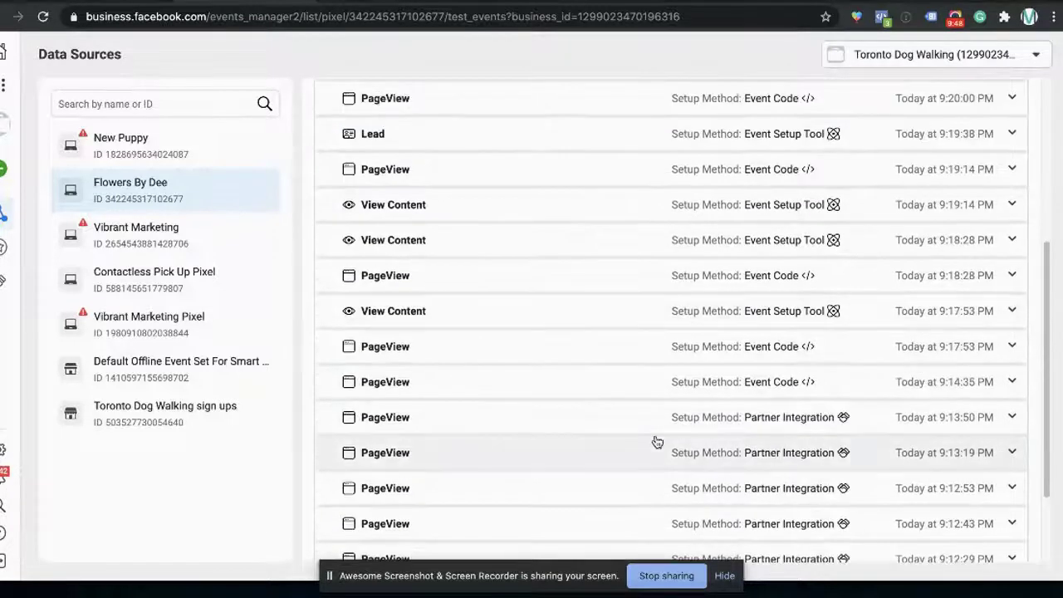
{"action": "scroll", "coordinate": [657, 441], "scroll_direction": "down", "scroll_amount": 2}
{"action": "scroll", "coordinate": [656, 443], "scroll_direction": "up", "scroll_amount": 2}
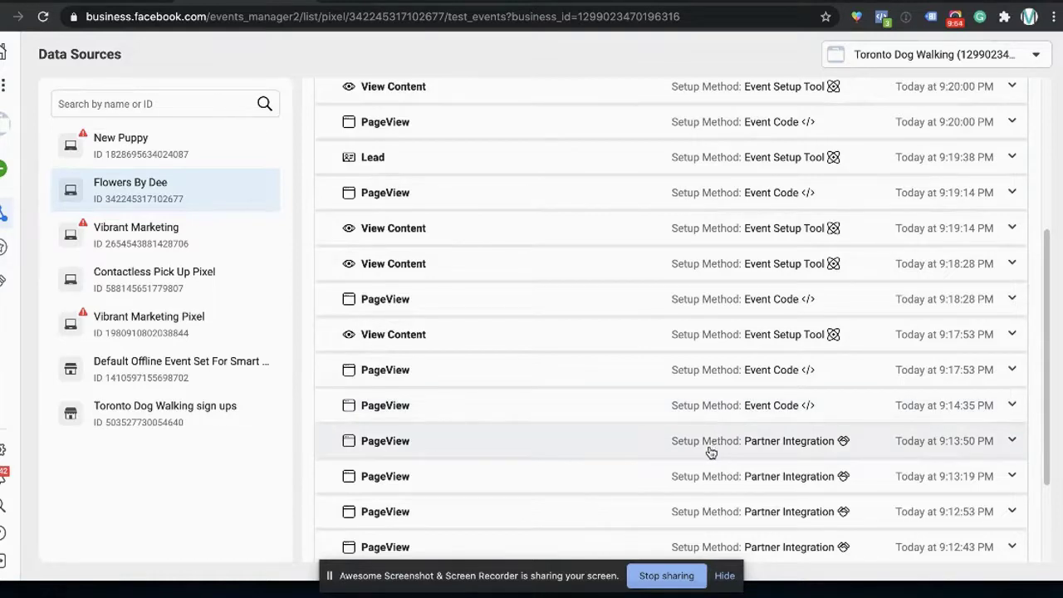
{"action": "mouse_move", "coordinate": [845, 441]}
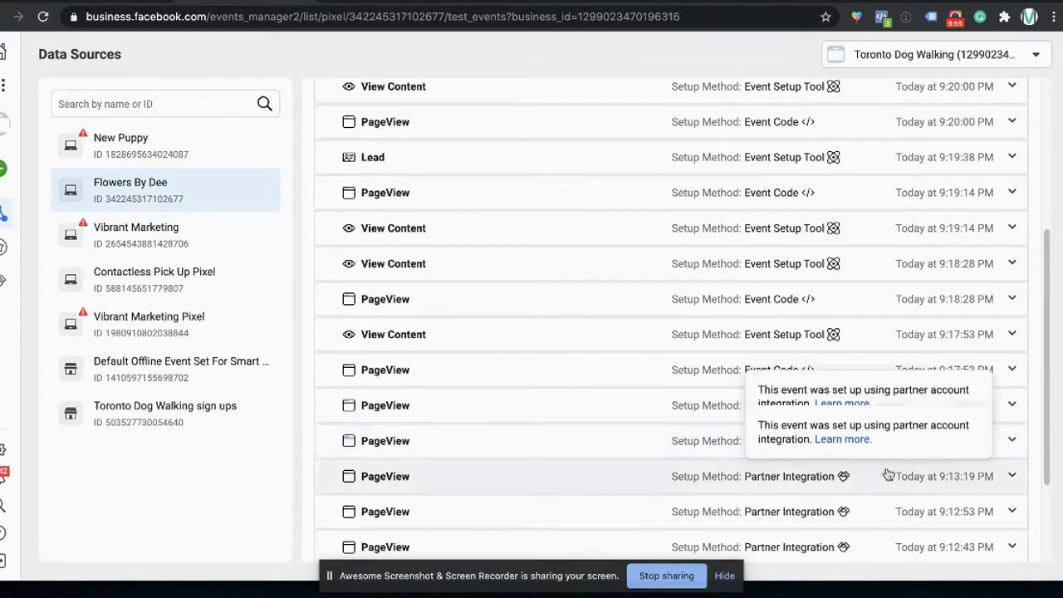
{"action": "left_click", "coordinate": [651, 448]}
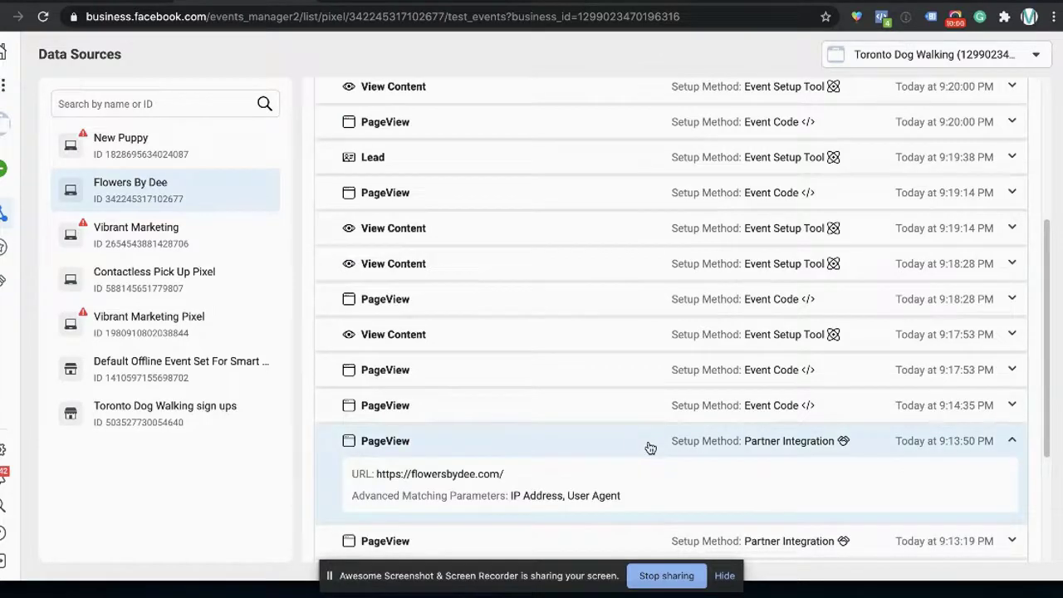
{"action": "left_click", "coordinate": [651, 447]}
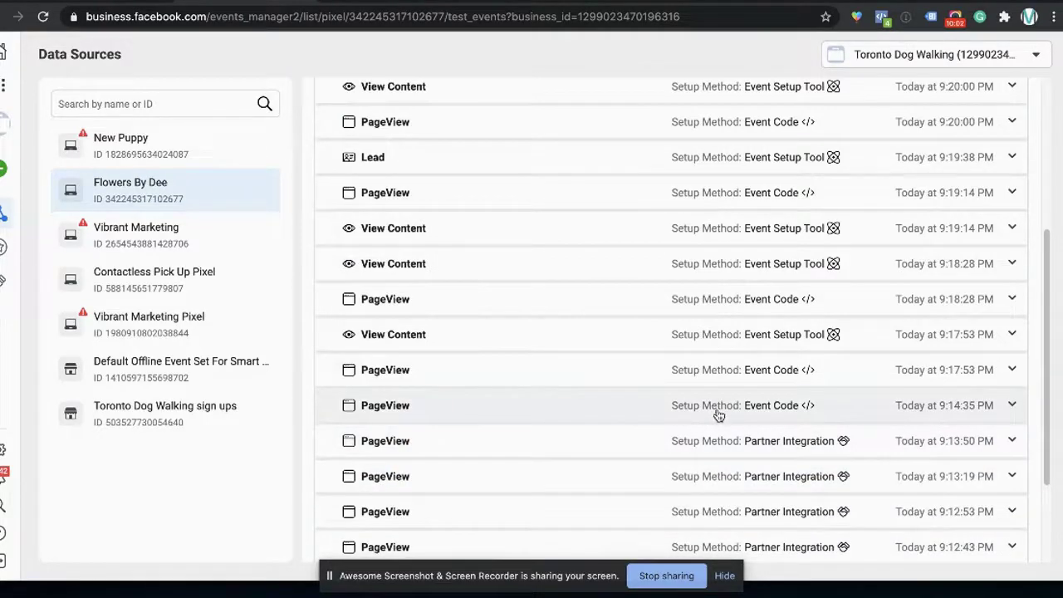
{"action": "left_click", "coordinate": [720, 415]}
{"action": "left_click", "coordinate": [719, 413]}
{"action": "scroll", "coordinate": [688, 412], "scroll_direction": "down", "scroll_amount": 3}
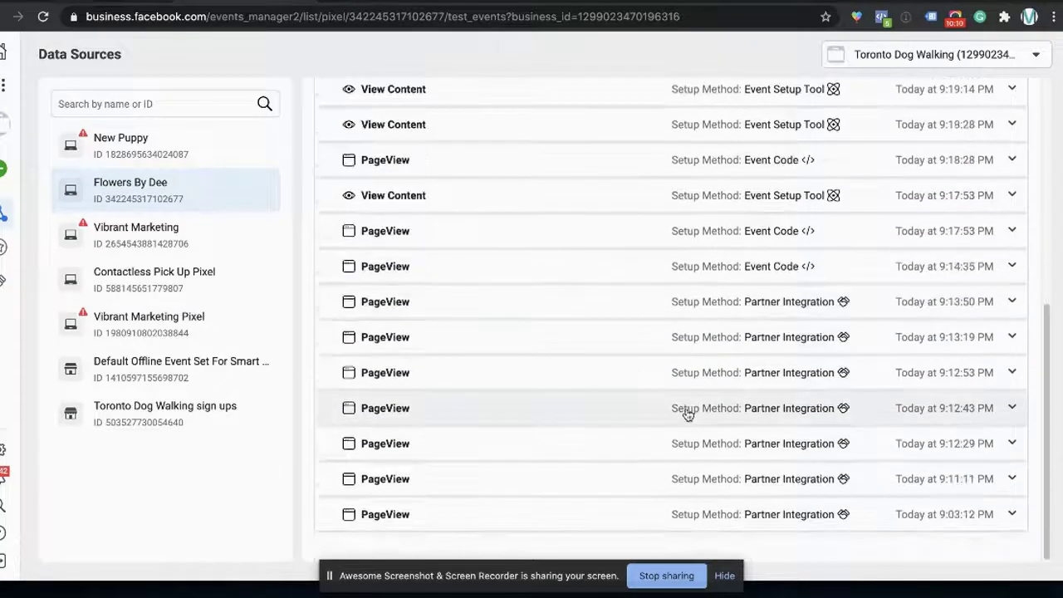
{"action": "scroll", "coordinate": [688, 414], "scroll_direction": "up", "scroll_amount": 5}
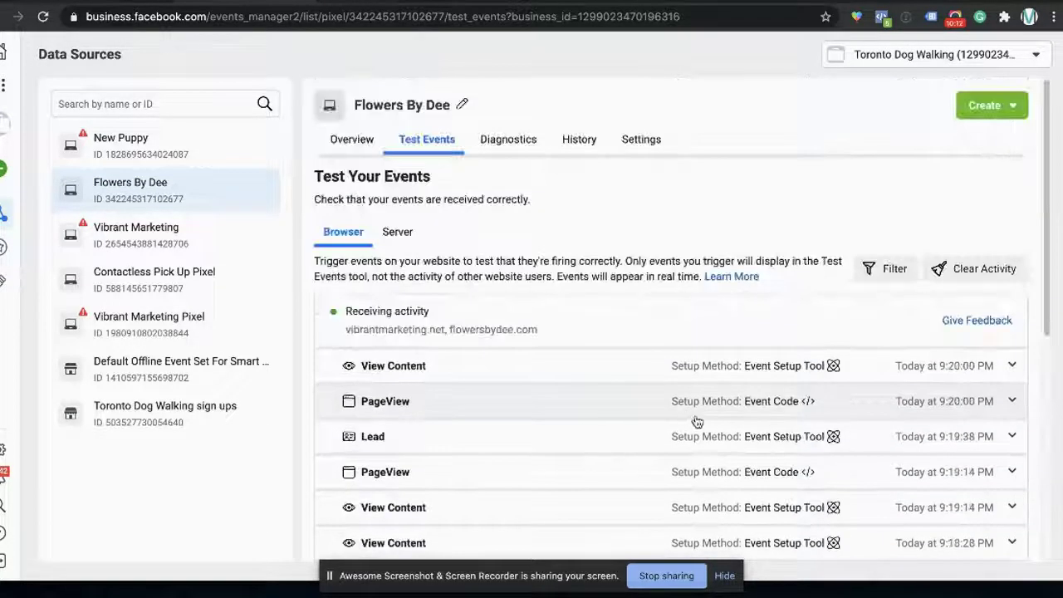